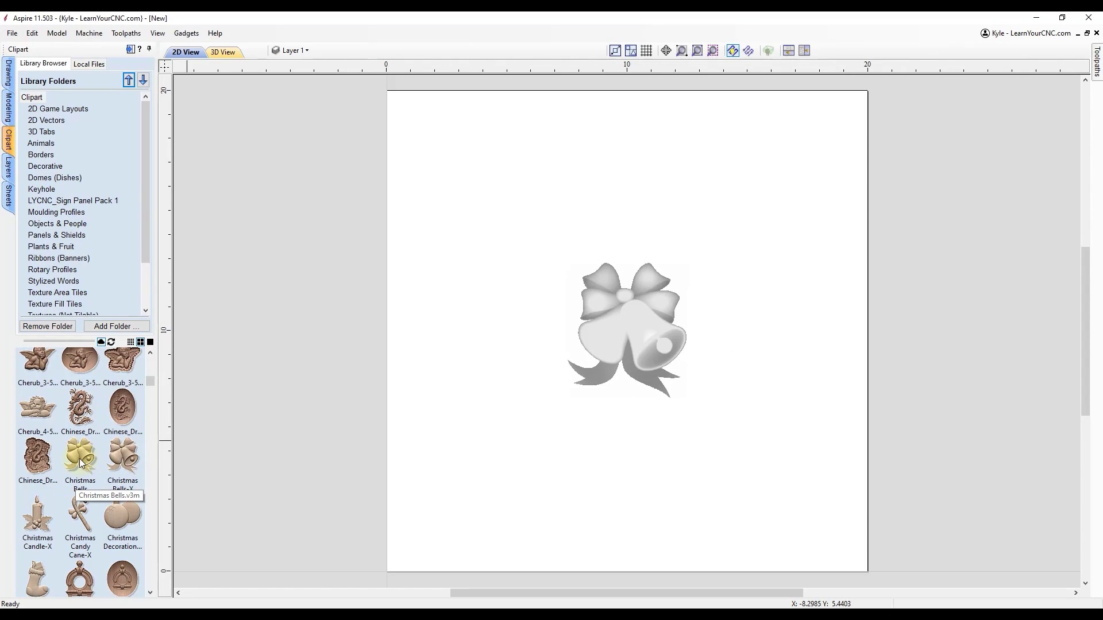
Step: Select the Christmas Bells component on the material and tile the 2D and 3D views side by side
left_click(633, 328)
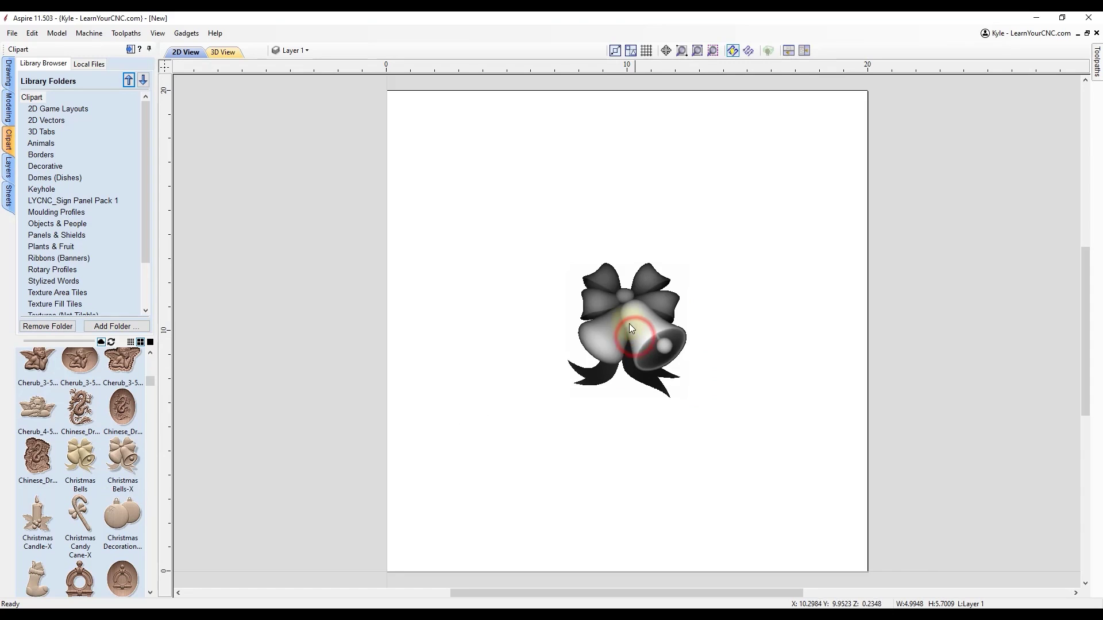
left_click(803, 52)
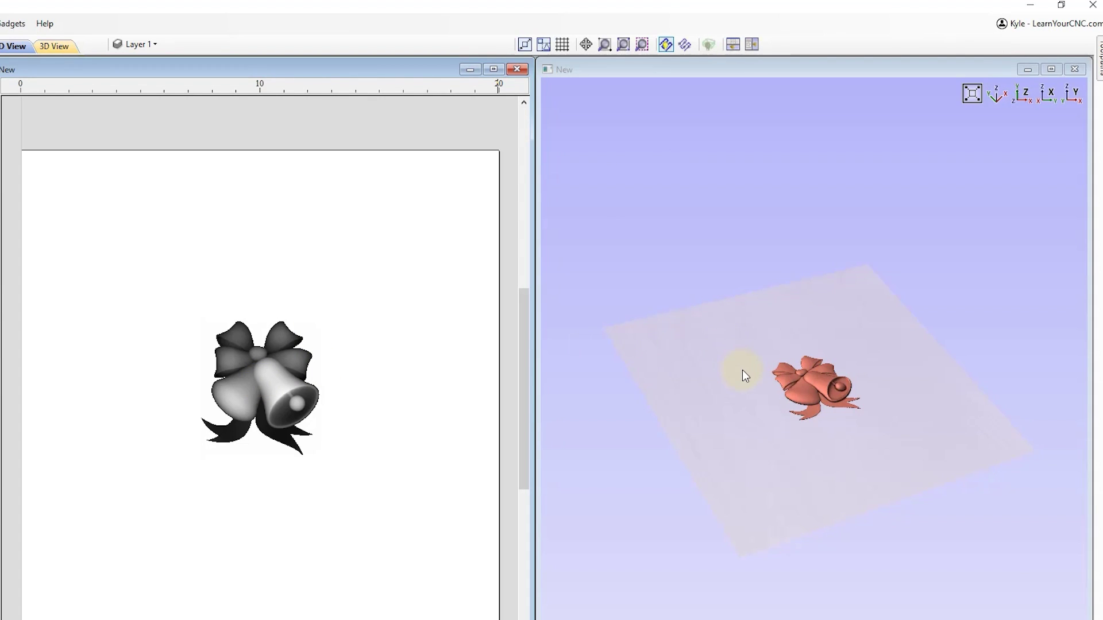
scroll(839, 396, "up", 3)
left_click_drag(805, 405, 886, 415)
left_click_drag(750, 389, 750, 448)
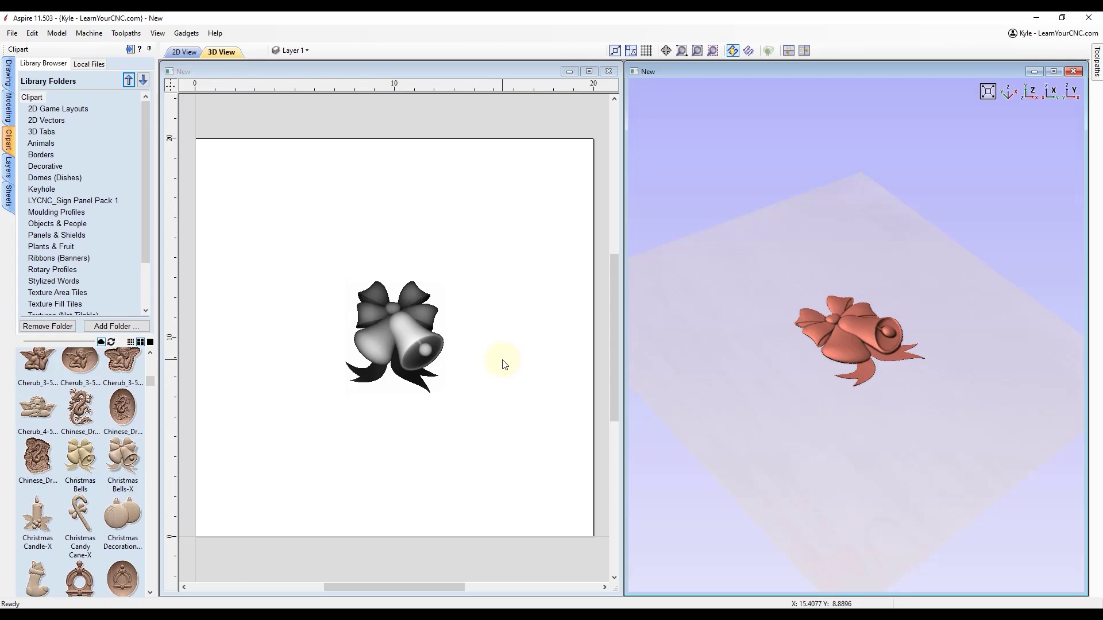
Step: Examine the Christmas Bells entry in the component tree and the array copy tools among the modeling and drawing tools
left_click(8, 108)
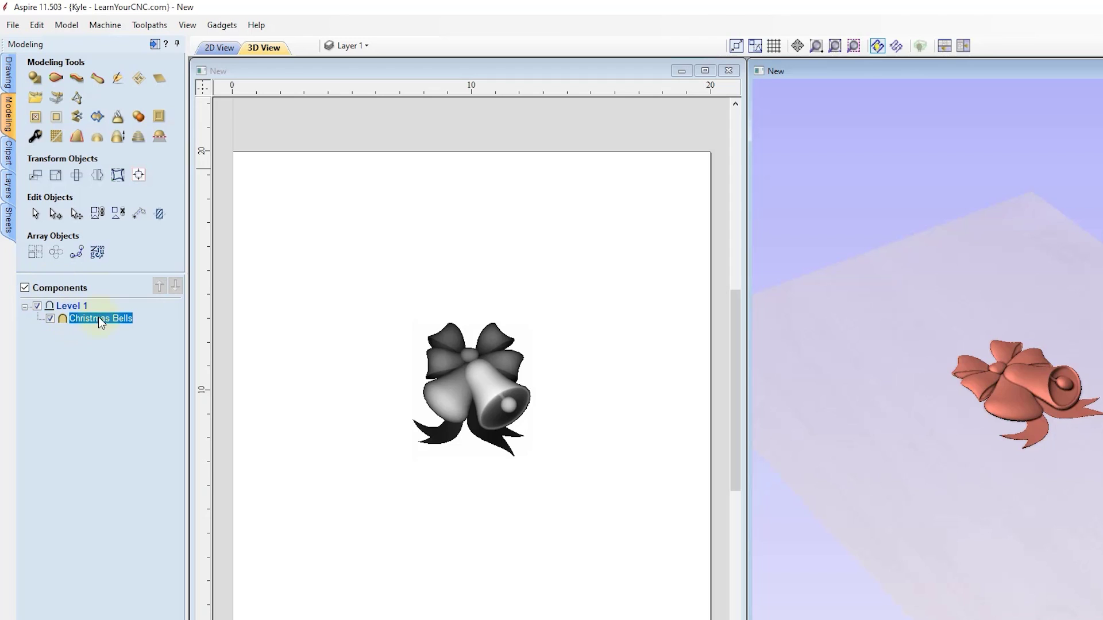
mouse_move(86, 323)
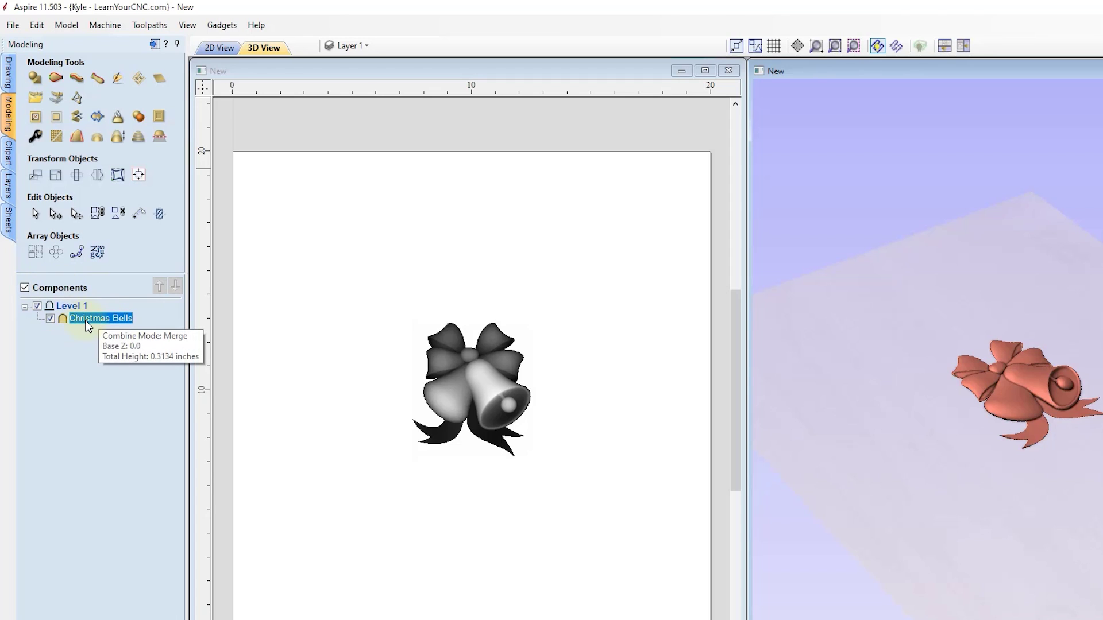
left_click(135, 323)
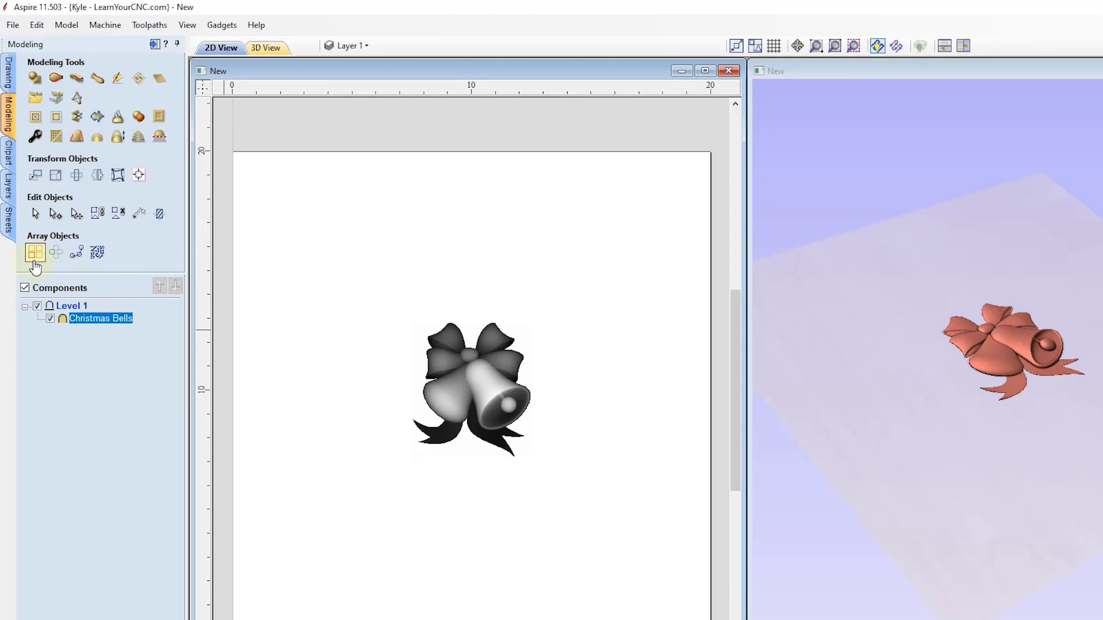
left_click(8, 72)
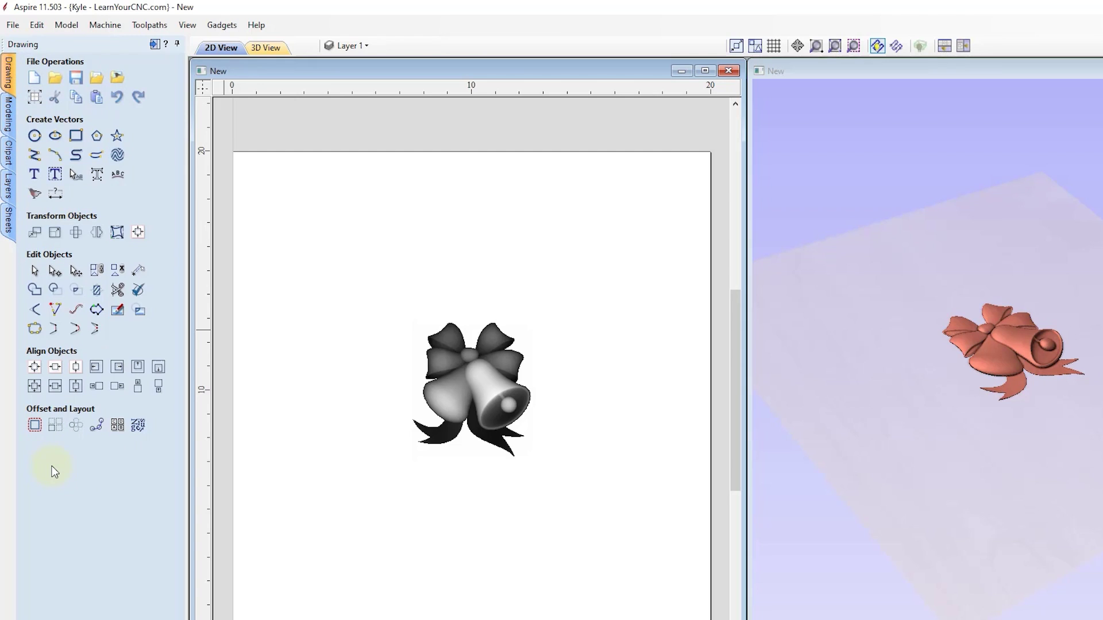
left_click(10, 111)
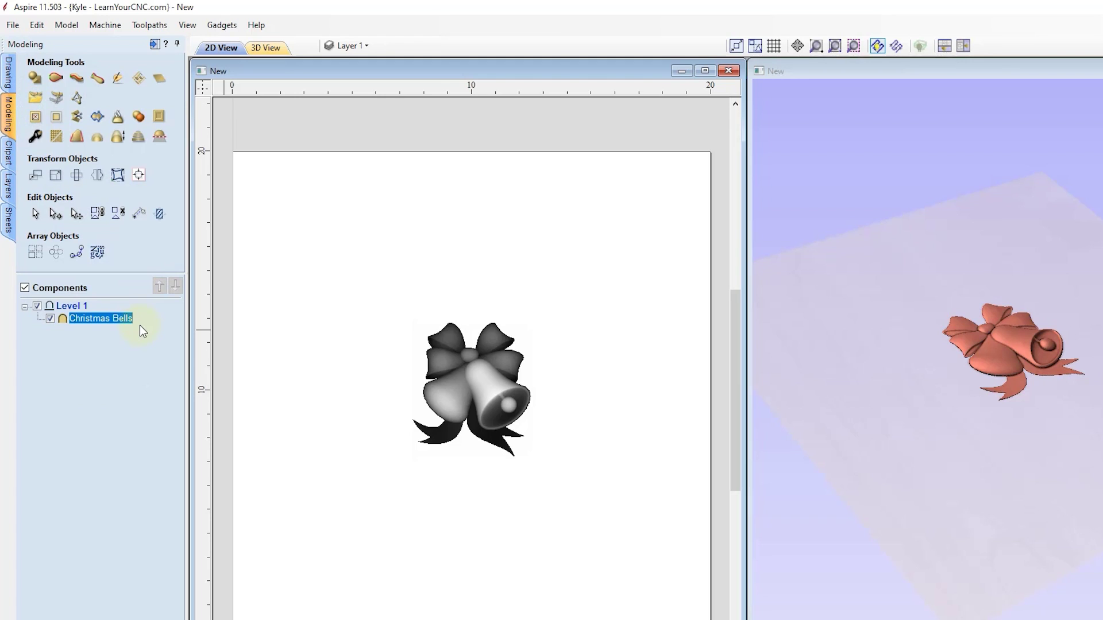
left_click(106, 318)
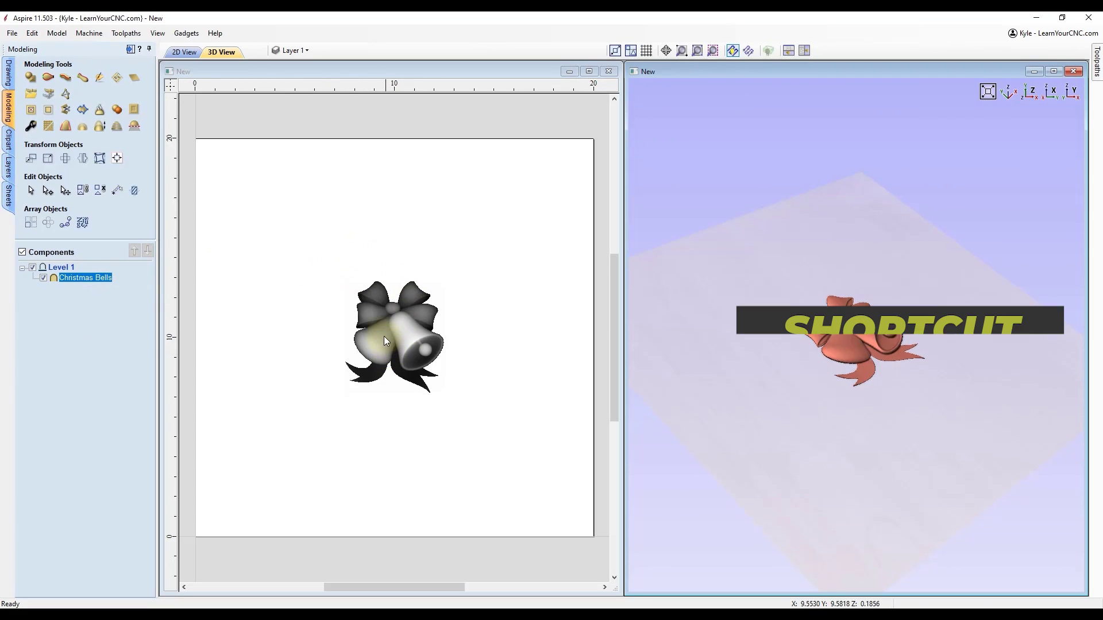
Step: Copy and paste the Christmas Bells component, and move the pasted copy off to the right of the original
right_click(389, 320)
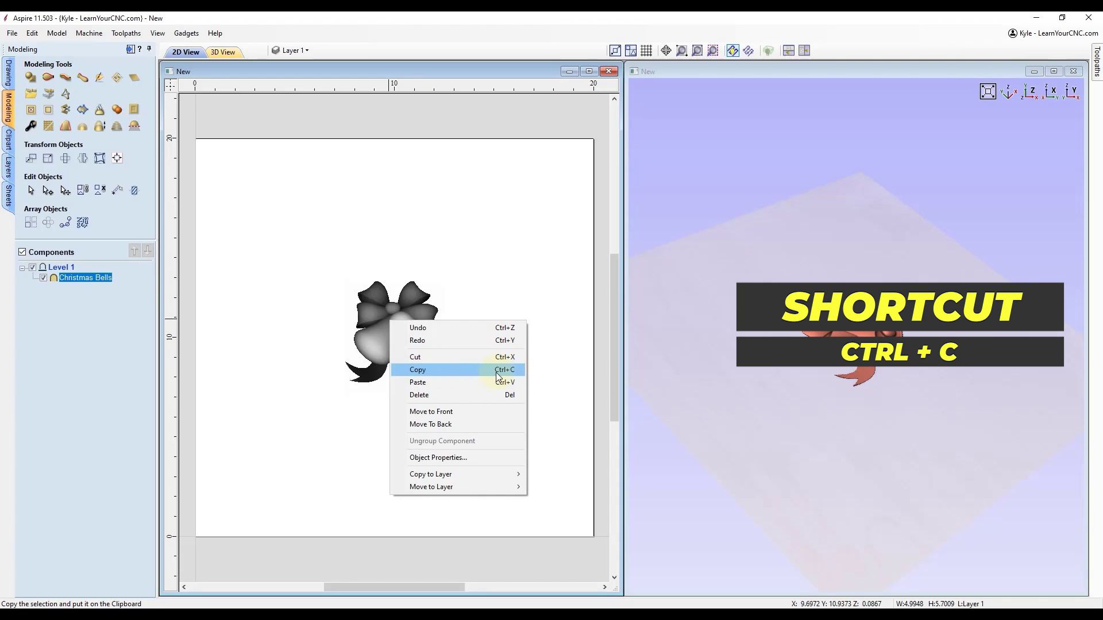
left_click(440, 371)
right_click(365, 227)
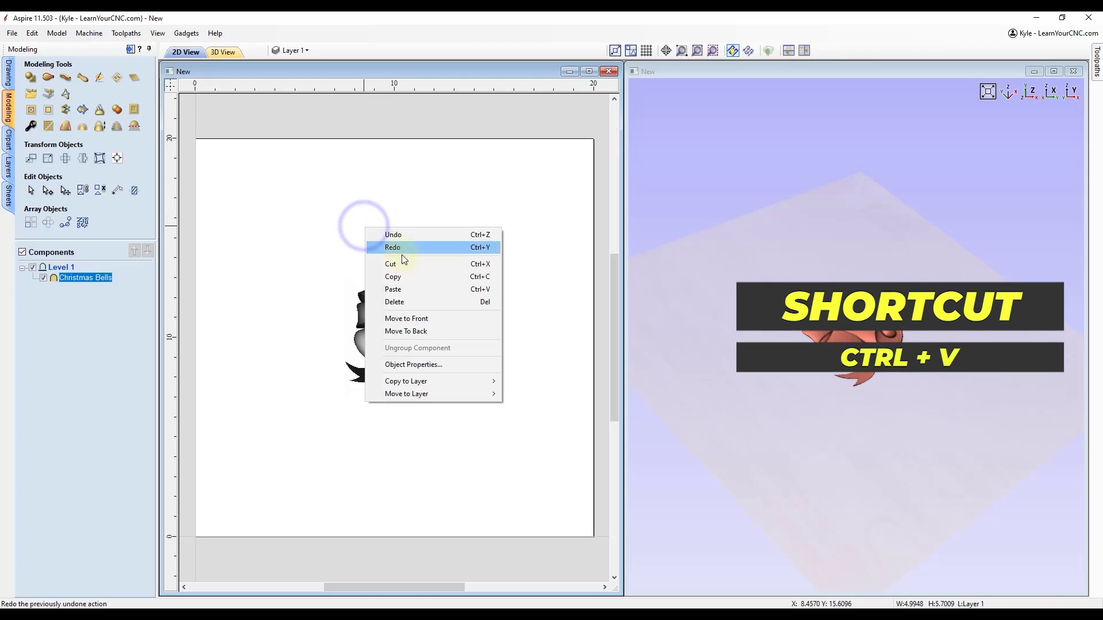
left_click(404, 289)
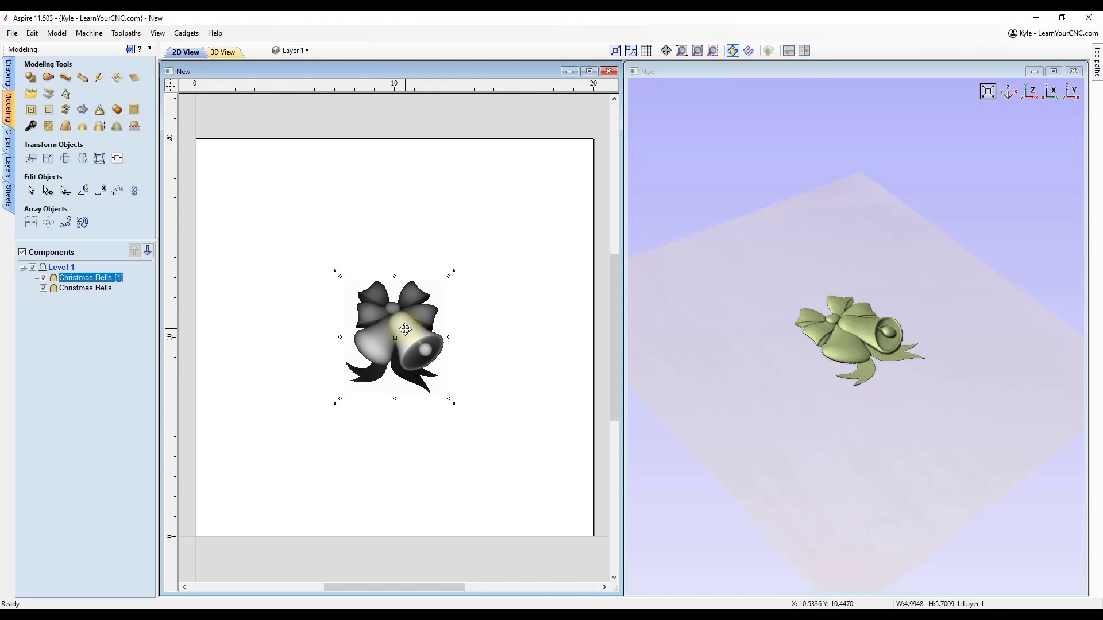
left_click_drag(406, 329, 515, 313)
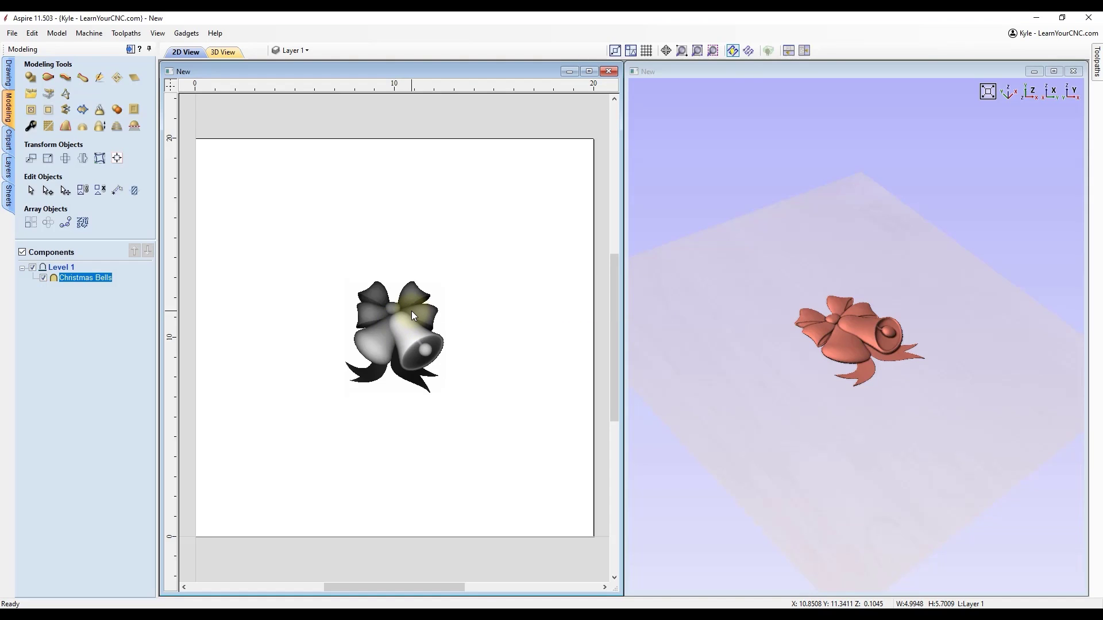
Step: Duplicate the Christmas Bells while moving it, placing one copy straight to its right and another above that copy
left_click(399, 322)
left_click_drag(394, 320, 505, 320, "ctrl")
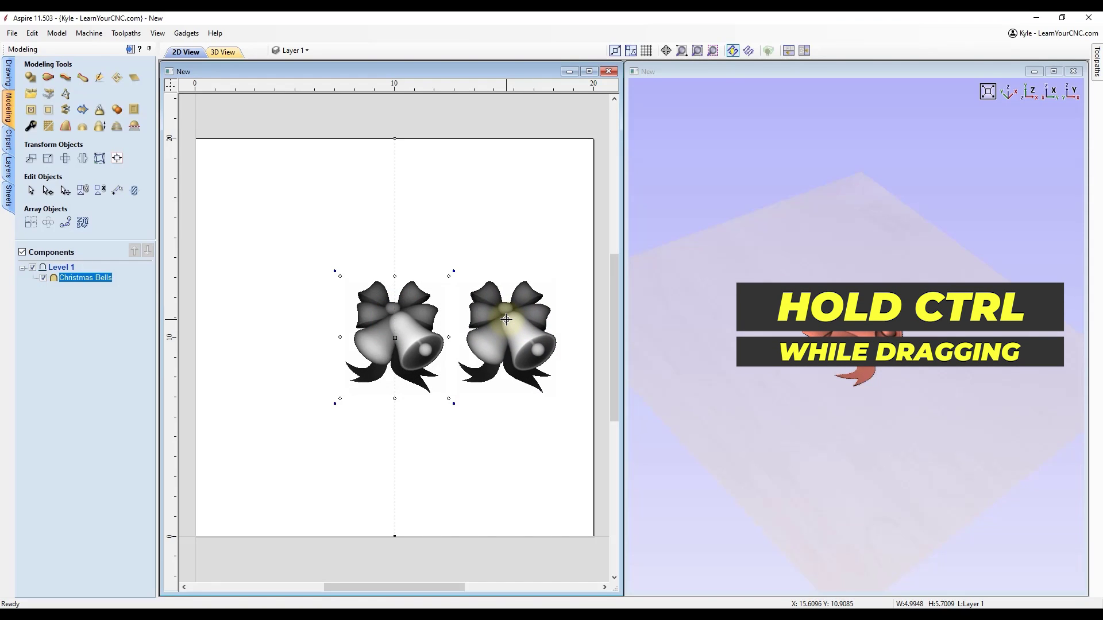
left_click_drag(506, 320, 506, 319, "ctrl")
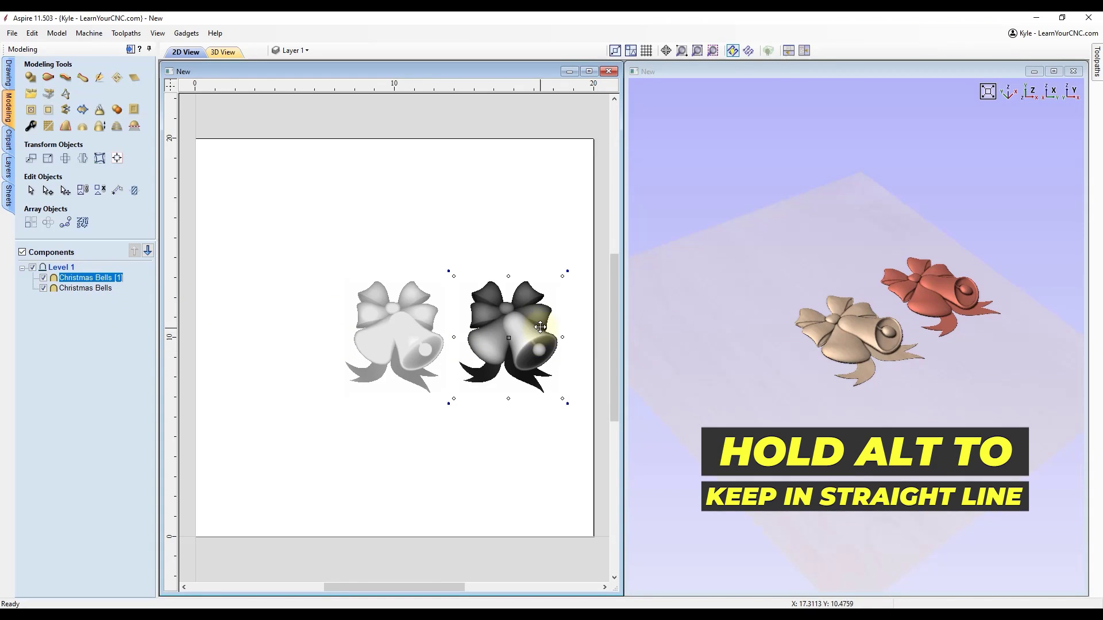
left_click_drag(521, 326, 509, 205)
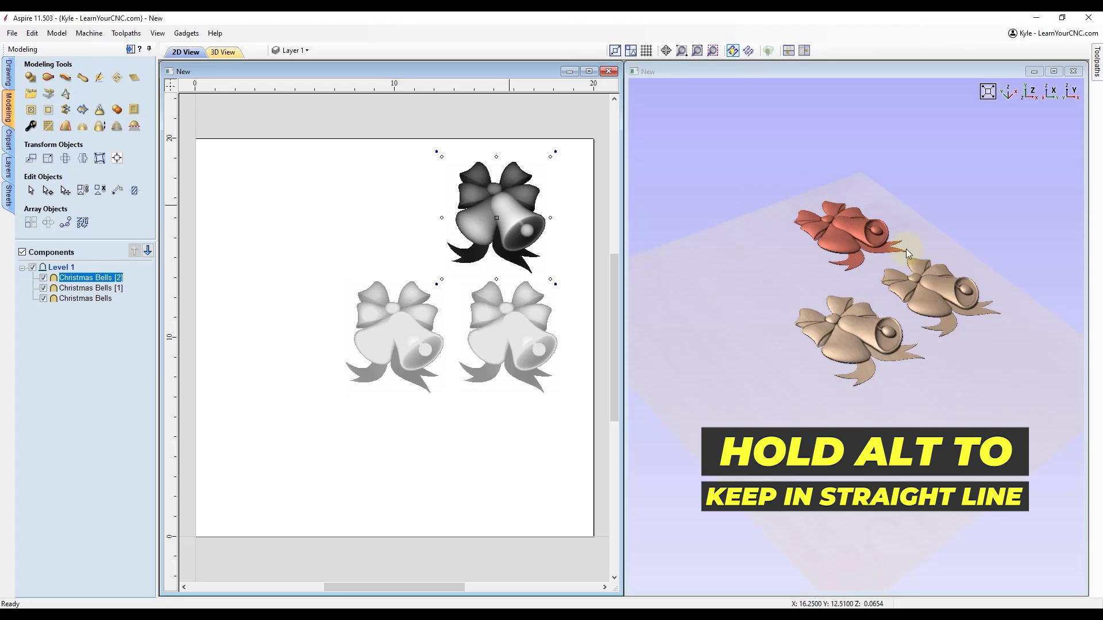
left_click(475, 246)
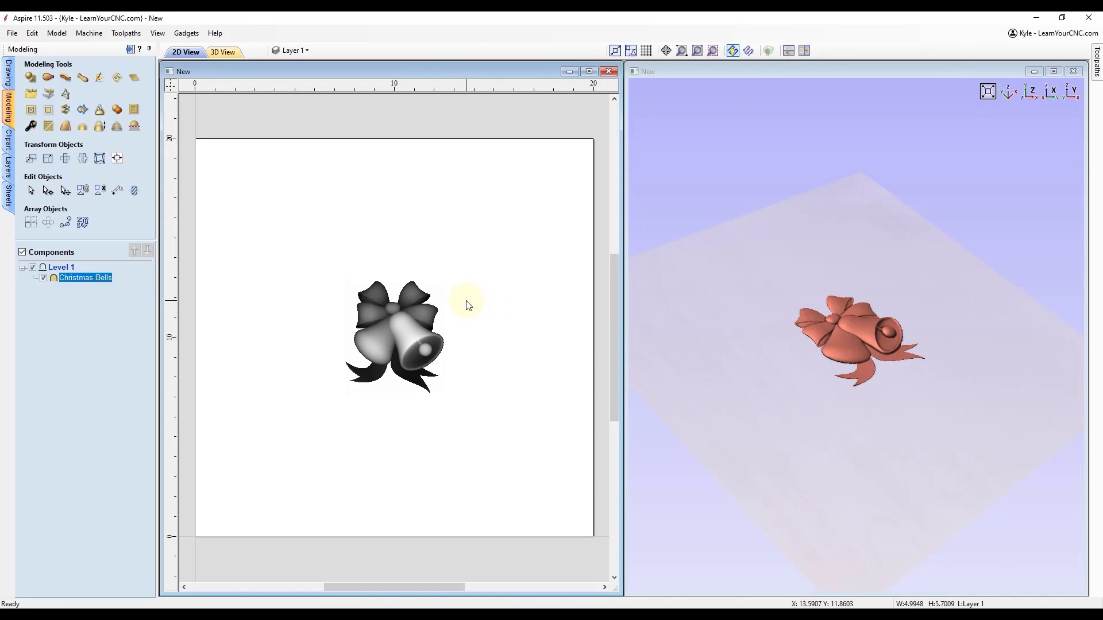
Step: Move the Christmas Bells to the material's lower-left corner and Array Copy it into 3 rows and 3 columns with 1.0 gaps in X and Y
left_click(401, 323)
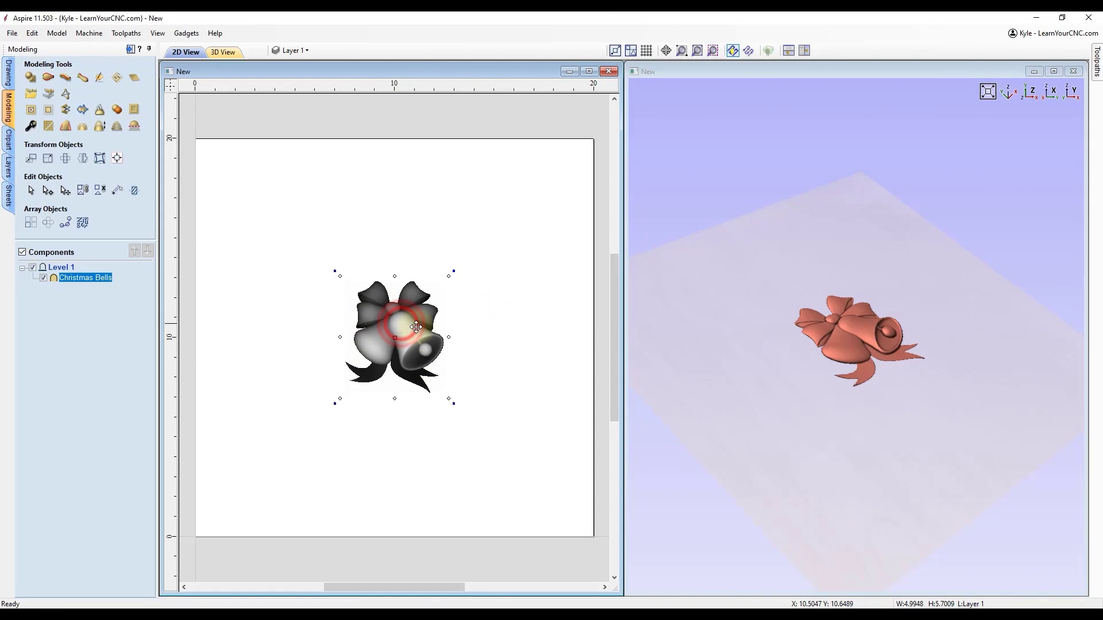
left_click_drag(401, 323, 254, 463)
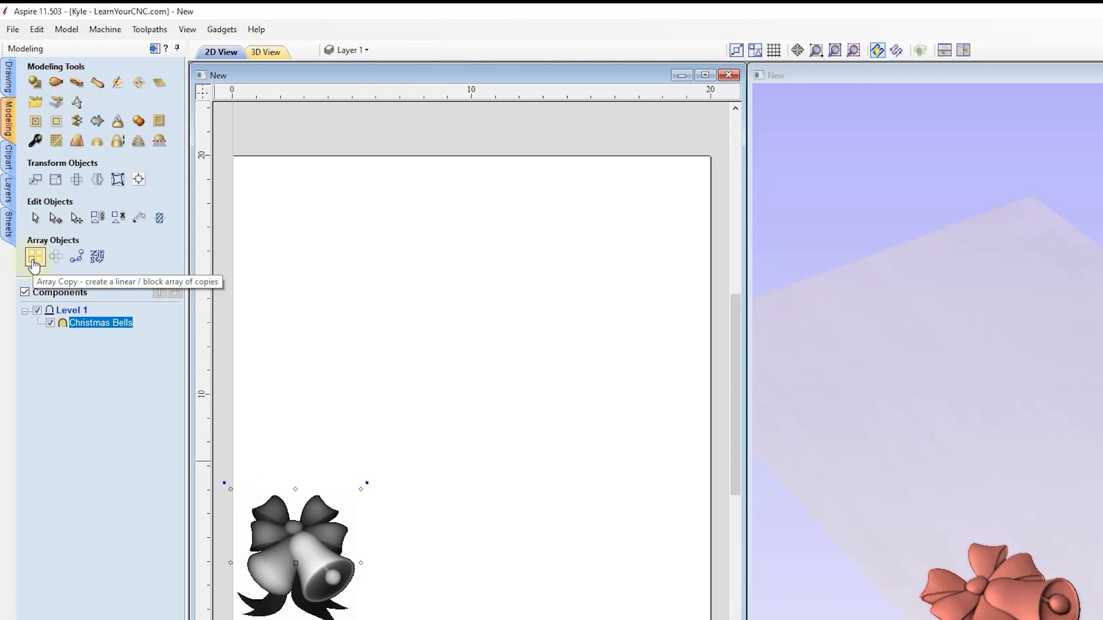
left_click(34, 257)
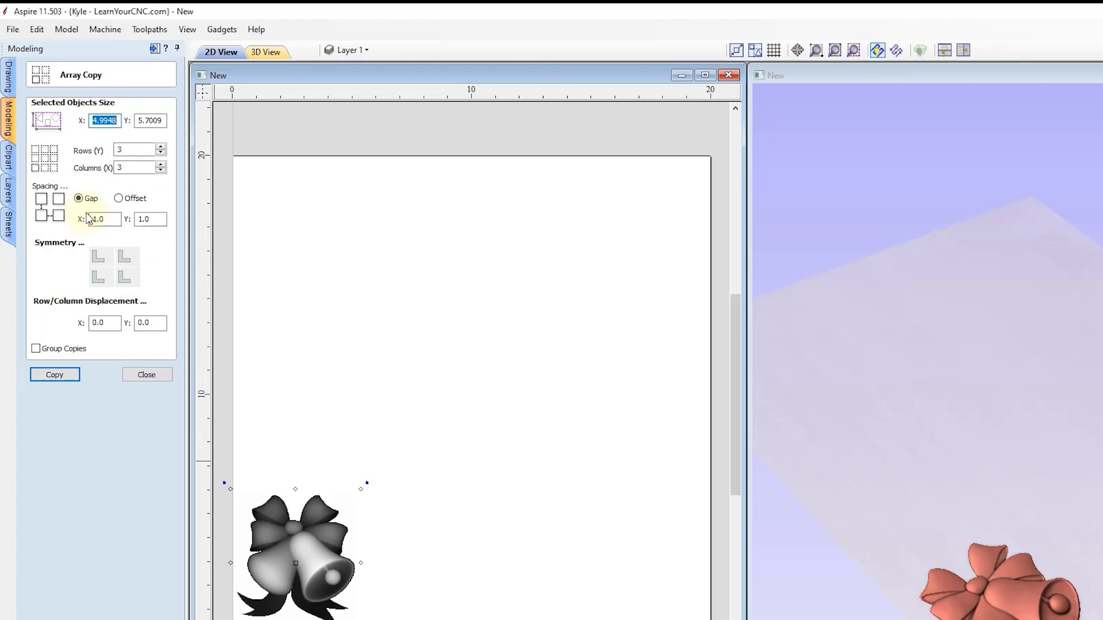
left_click(50, 376)
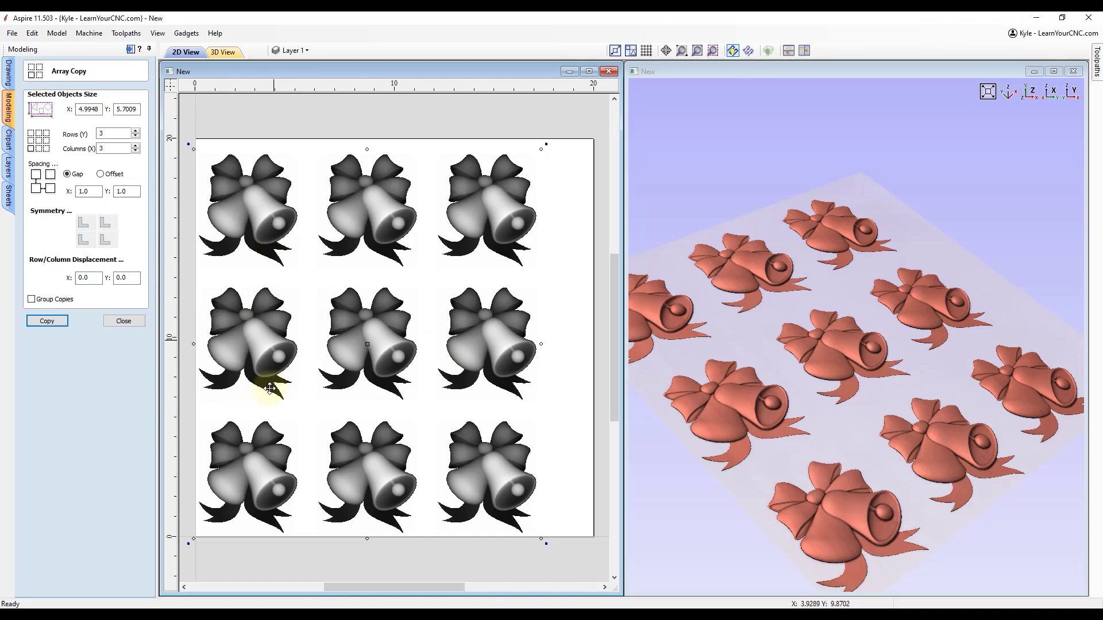
left_click(124, 322)
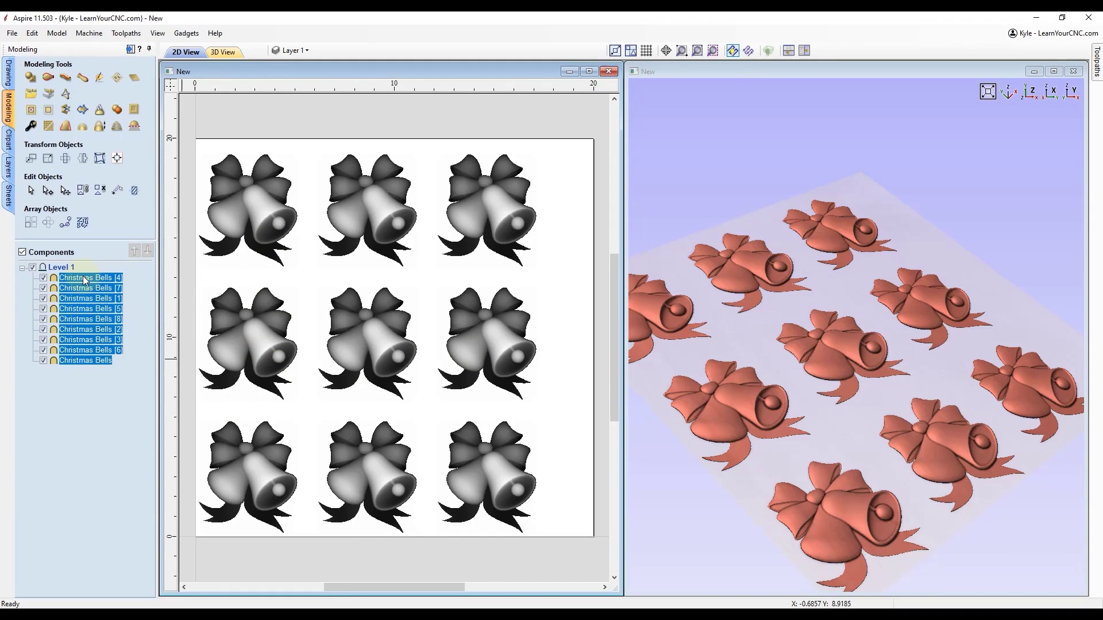
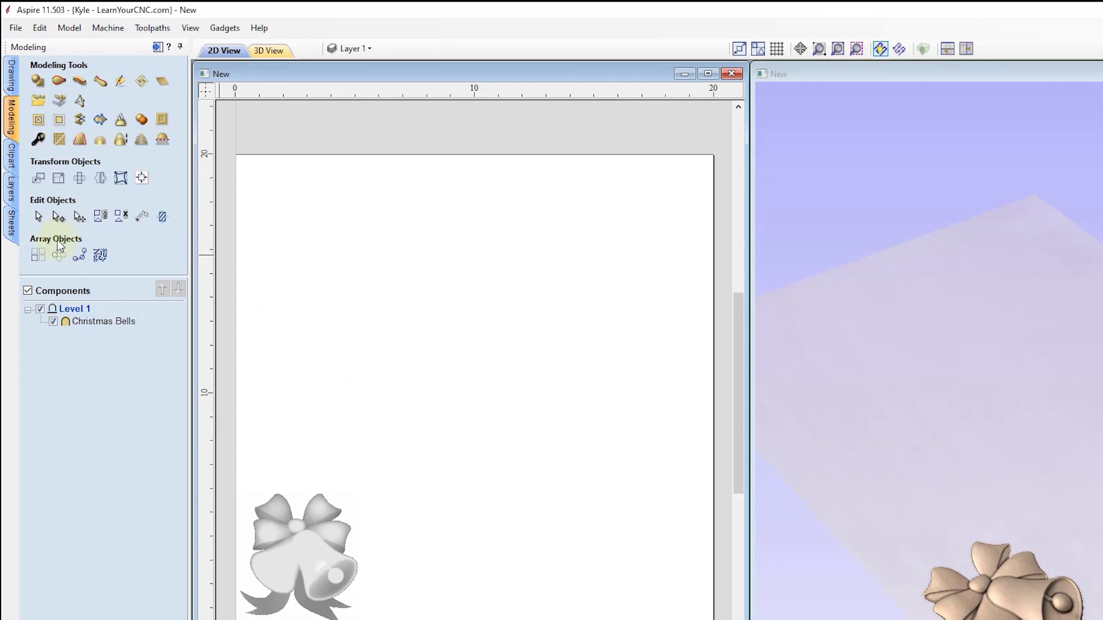
Step: Start a Circular Copy of the single Christmas Bells component with the rotation center at X 10, Y 10
left_click(59, 256)
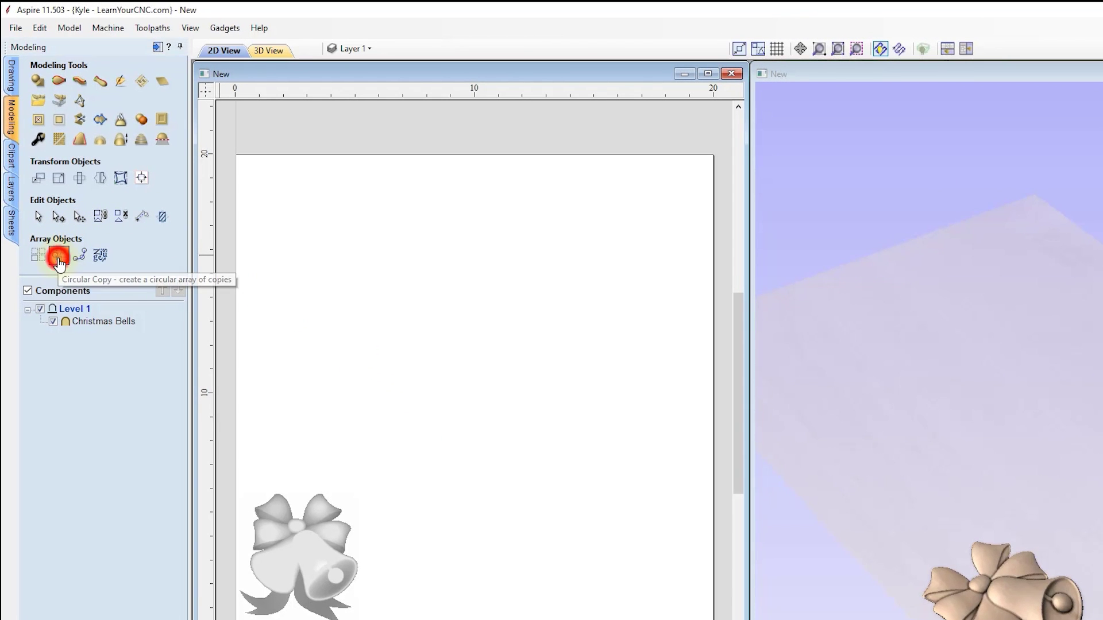
left_click(315, 563)
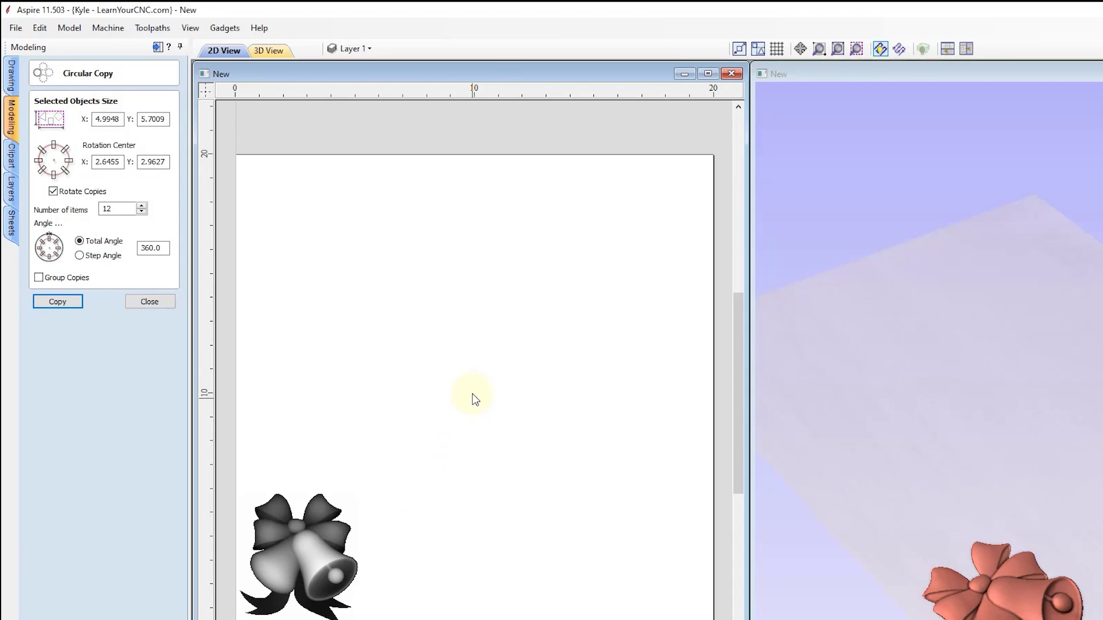
left_click_drag(119, 164, 68, 167)
type("10")
left_click_drag(167, 162, 140, 162)
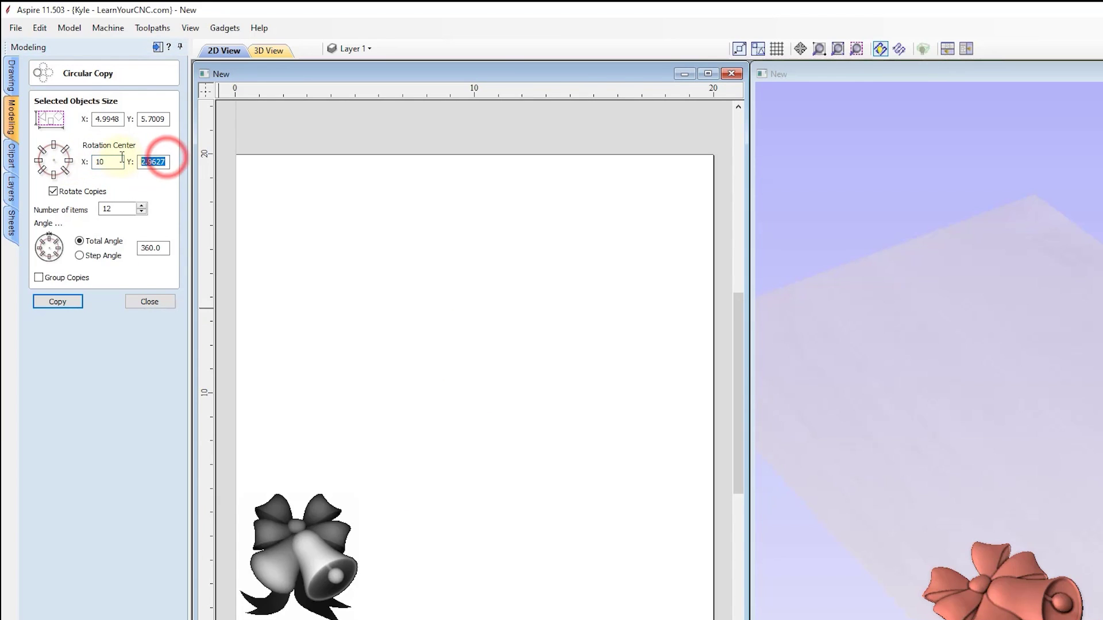
type("10")
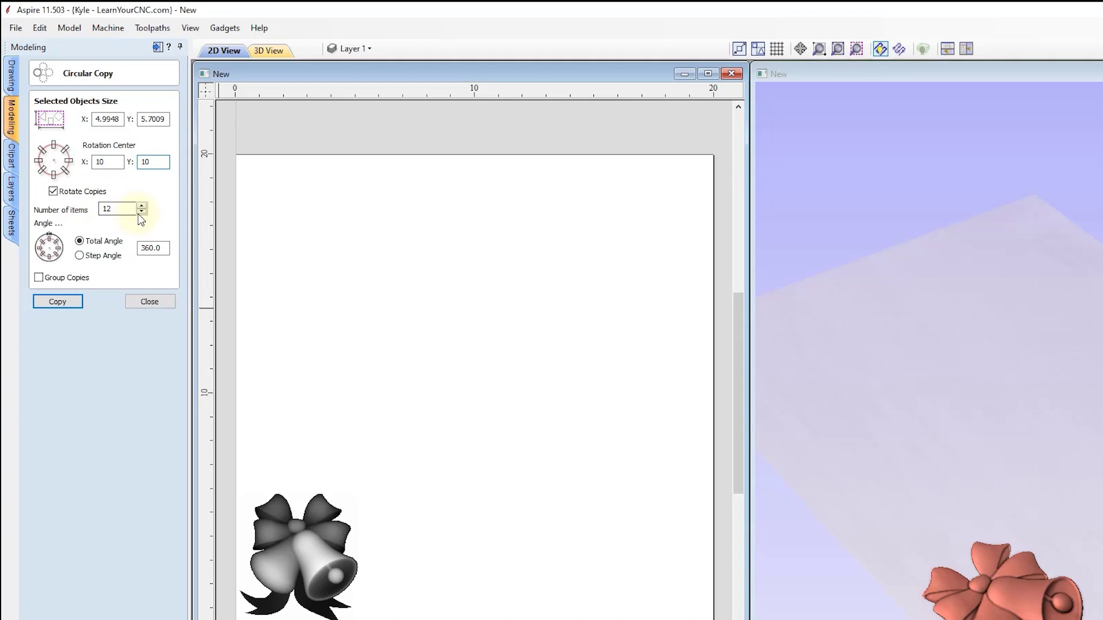
Step: Create the circular copies as 6 items over a total angle of 360.0 with Rotate Copies enabled
left_click_drag(118, 208, 84, 214)
left_click(54, 191)
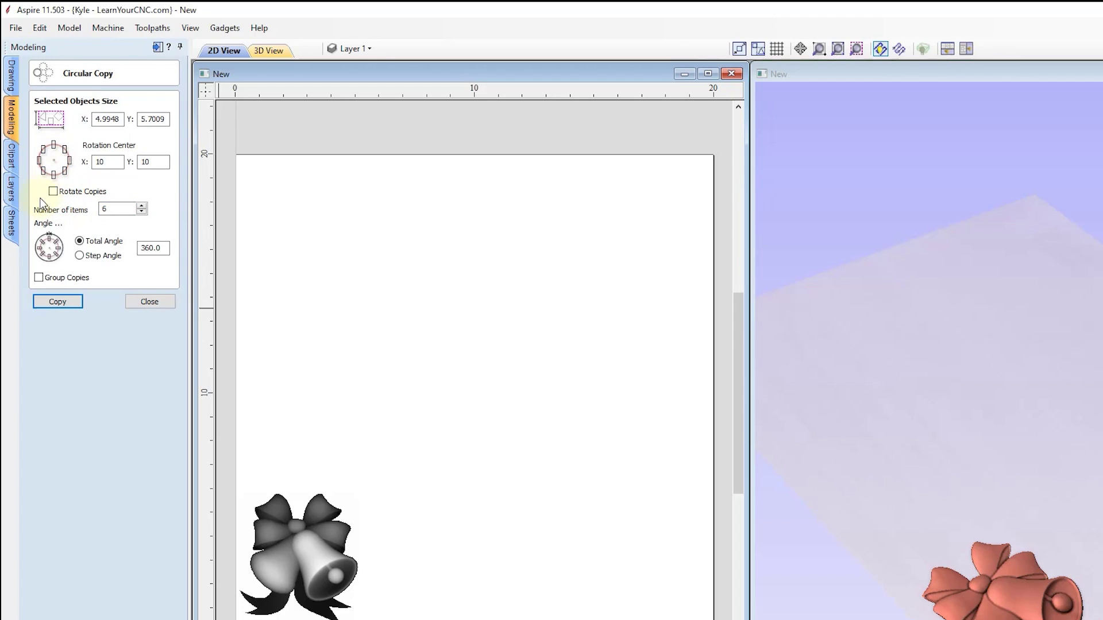
left_click(54, 192)
left_click(67, 301)
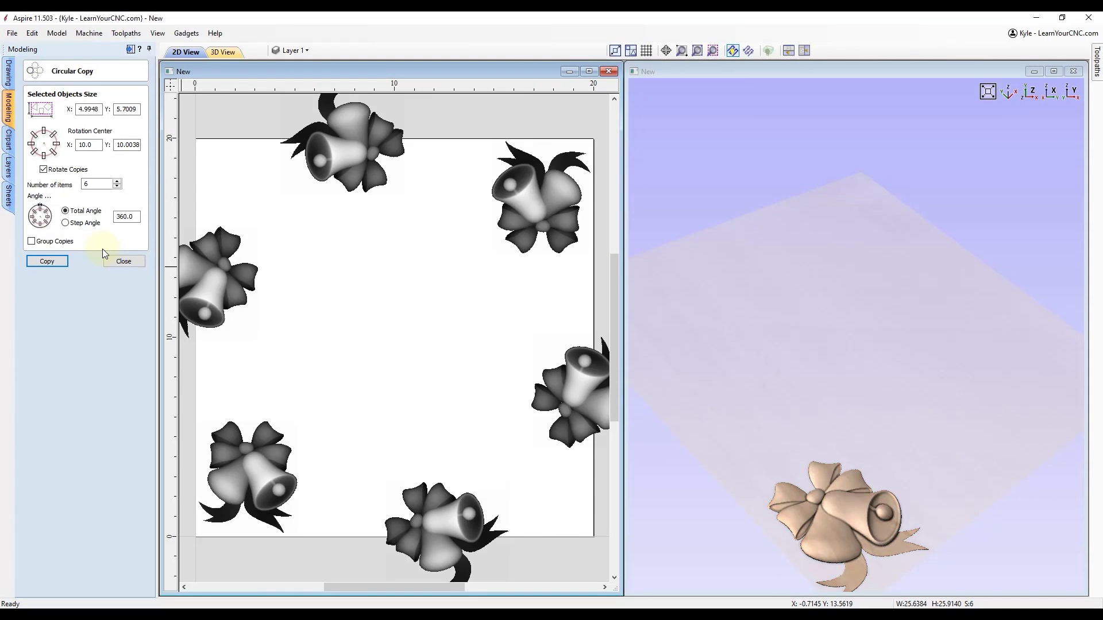
scroll(425, 374, "down", 2)
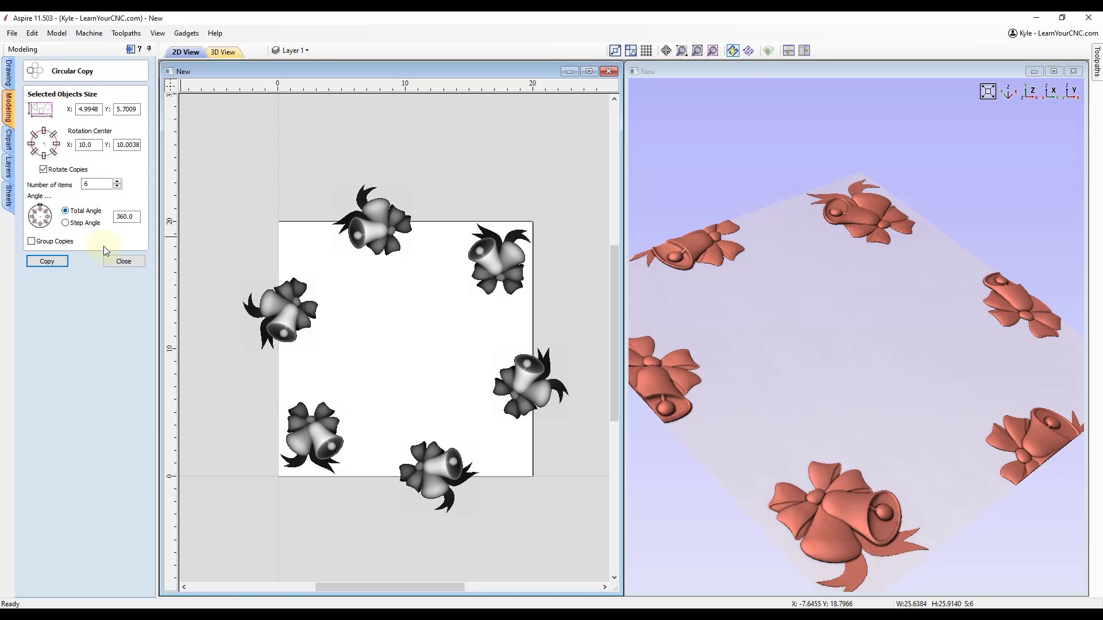
left_click(123, 261)
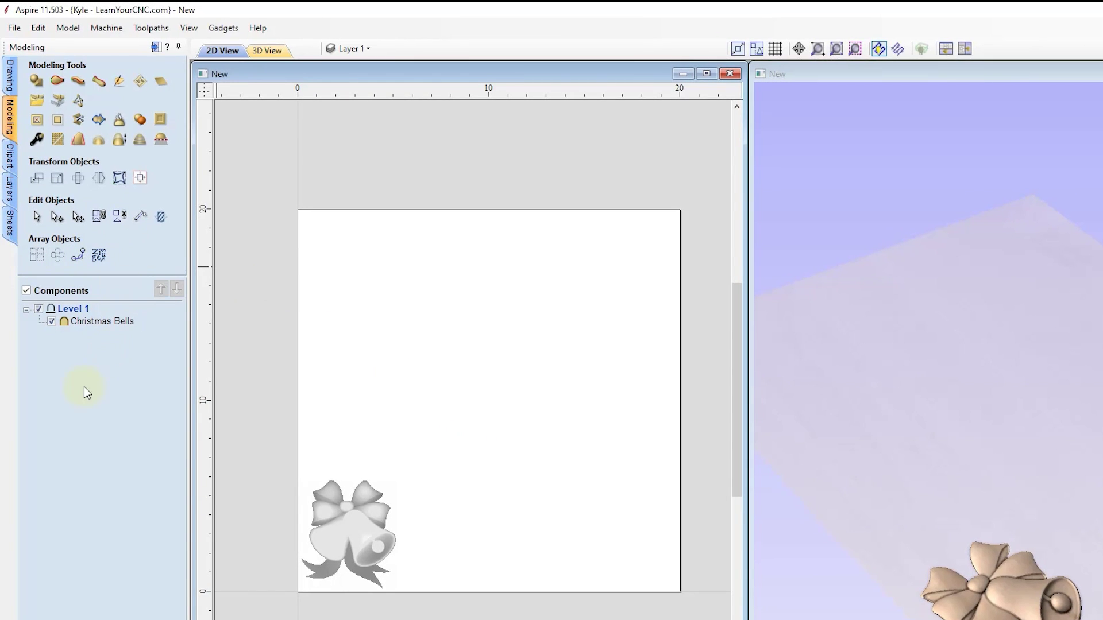
Step: Sketch an open, winding freehand curve across the material from about X 6, Y 4 to about X 3, Y 16
left_click(10, 74)
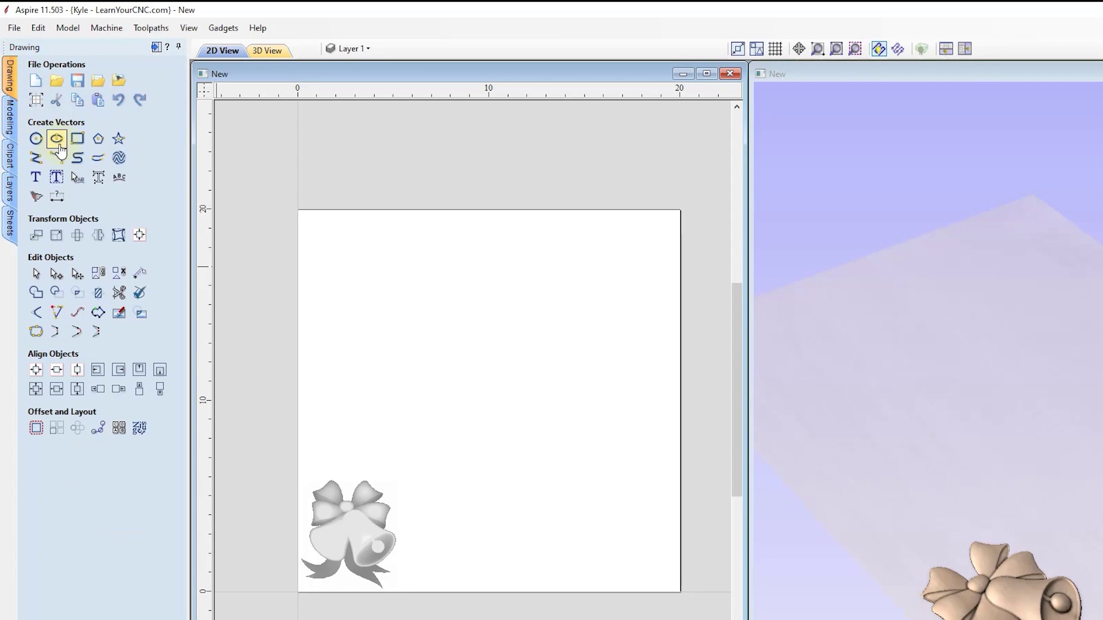
left_click(95, 161)
mouse_move(411, 518)
left_mouse_down()
mouse_move(615, 535)
mouse_move(651, 475)
mouse_move(619, 382)
mouse_move(549, 350)
mouse_move(394, 336)
mouse_move(364, 272)
left_mouse_up()
left_click(147, 335)
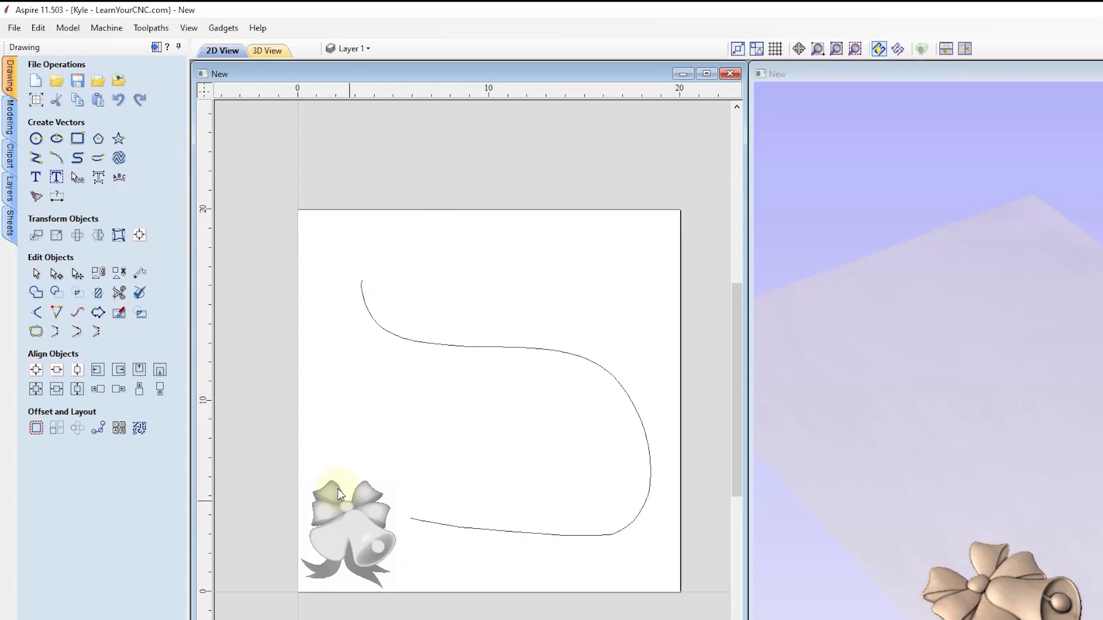
Step: Copy the Christmas Bells along the open curve with Copy Along Vectors, using 6 copies and Align objects to curve enabled
left_click(10, 120)
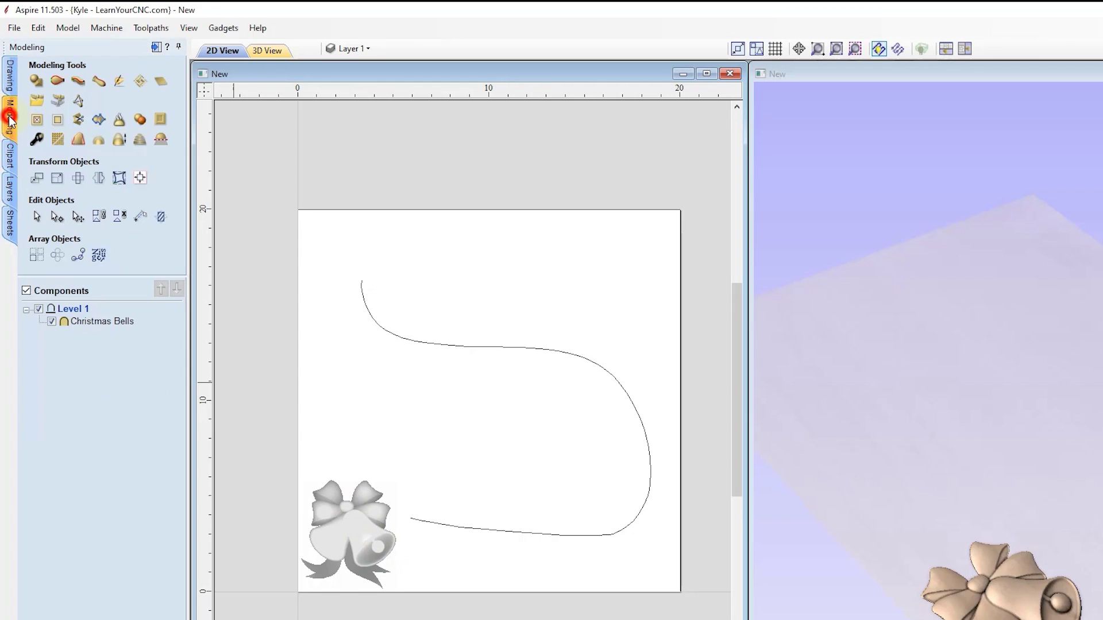
left_click(78, 257)
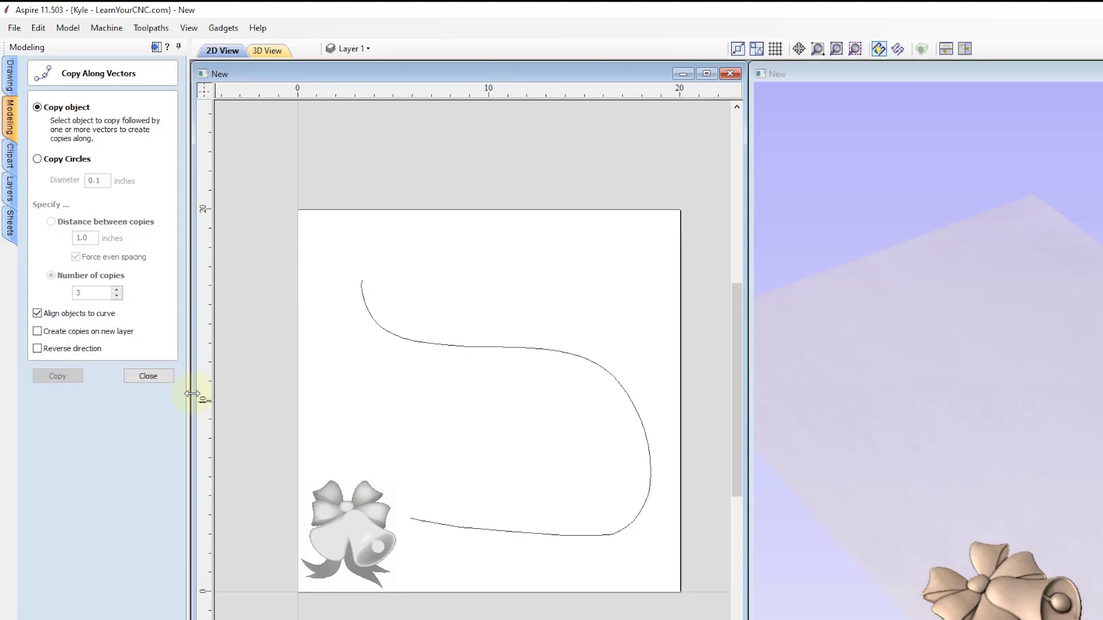
left_click(366, 519)
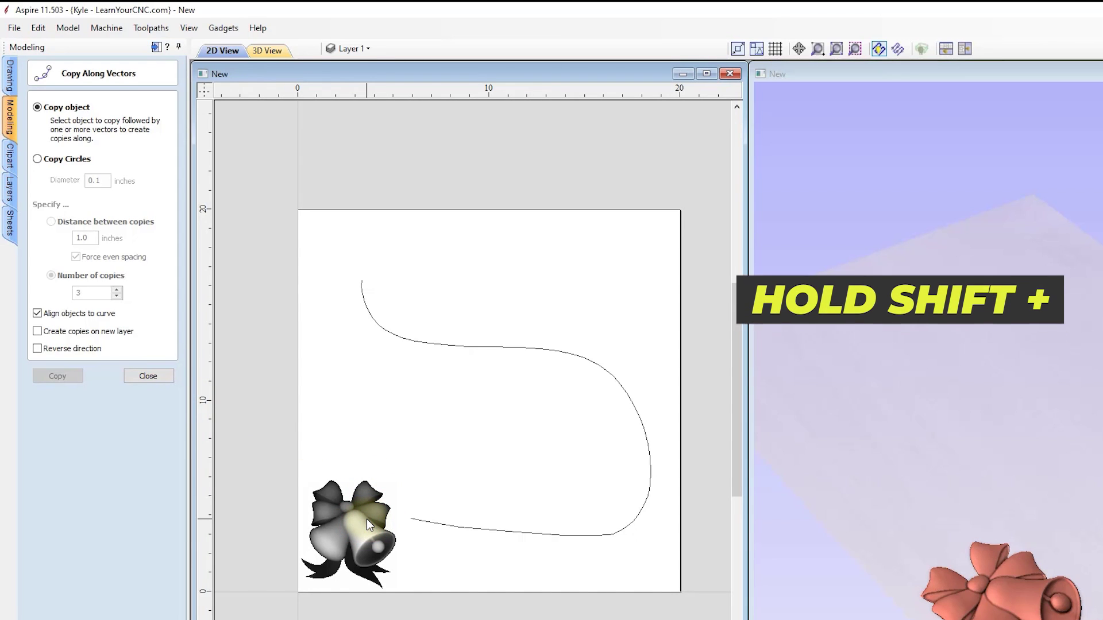
left_click(448, 526, "shift")
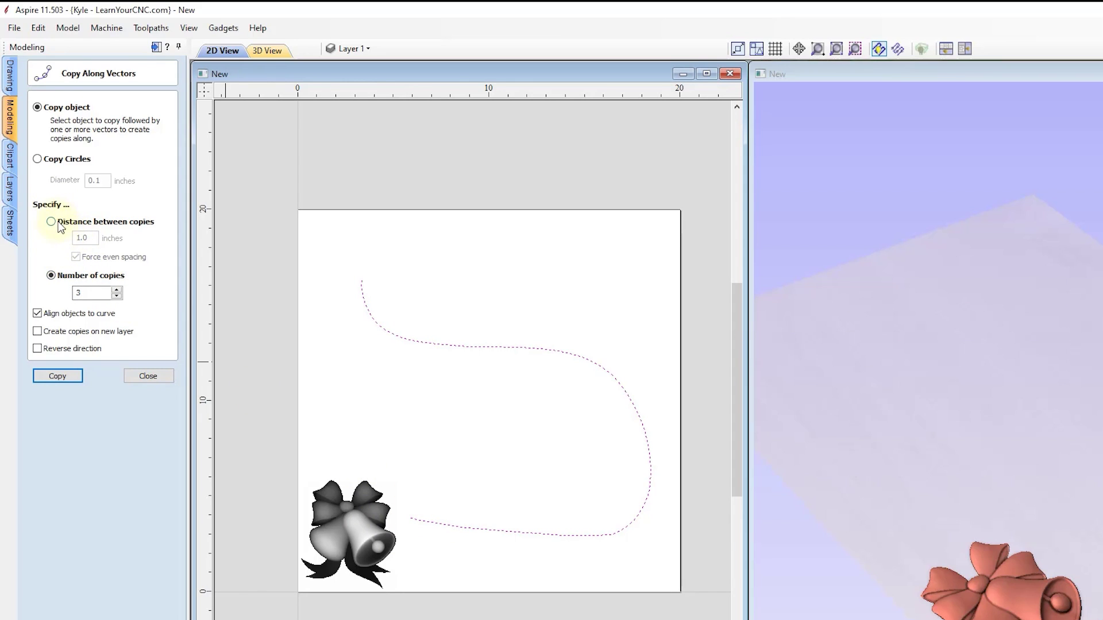
double_click(85, 293)
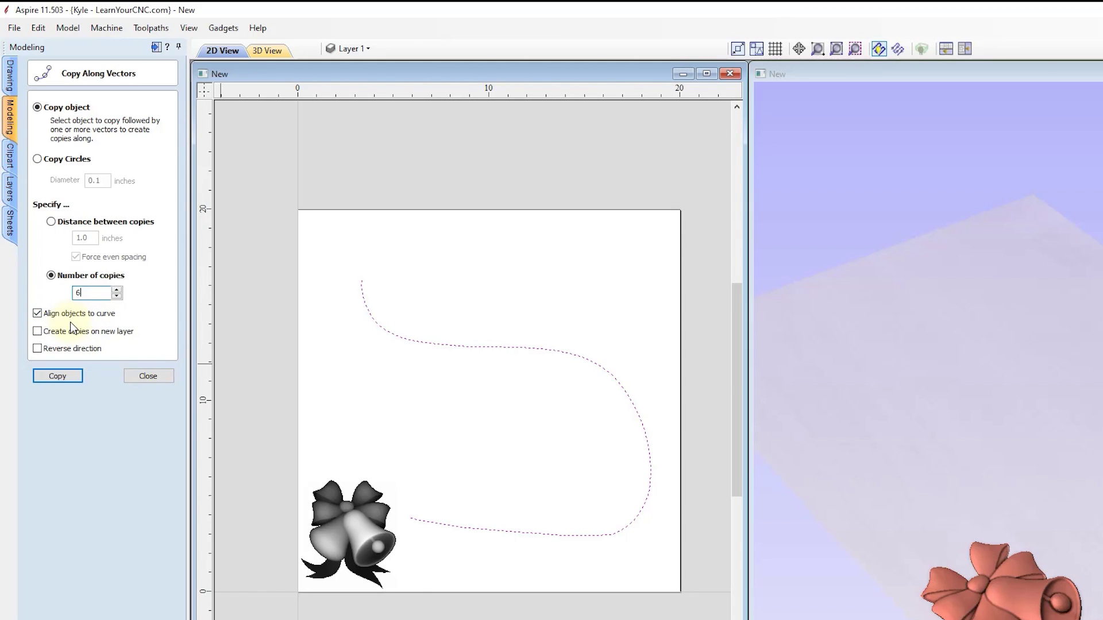
left_click(39, 315)
left_click(56, 377)
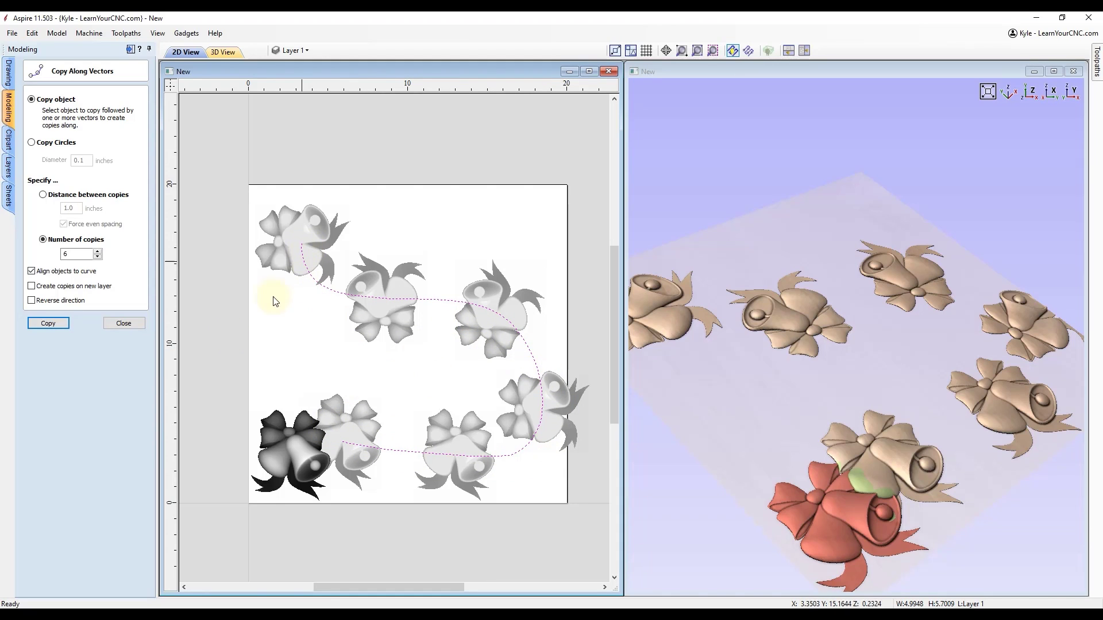
left_click(138, 324)
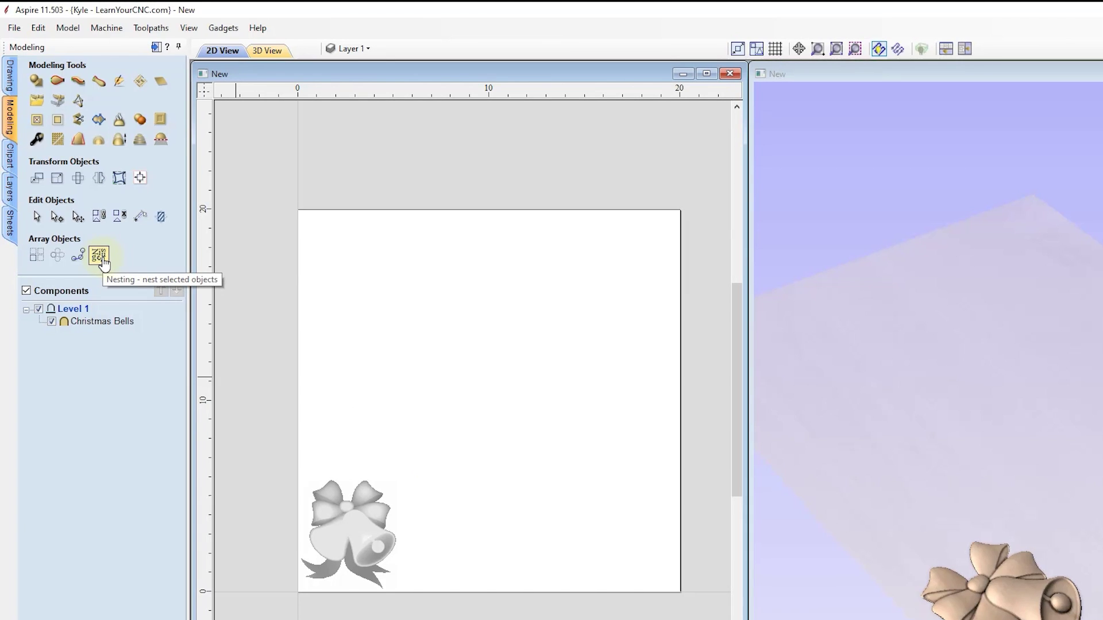
Step: Start nesting the Christmas Bells component and set the clearance to 0.5 inches
left_click(100, 256)
left_click(348, 515)
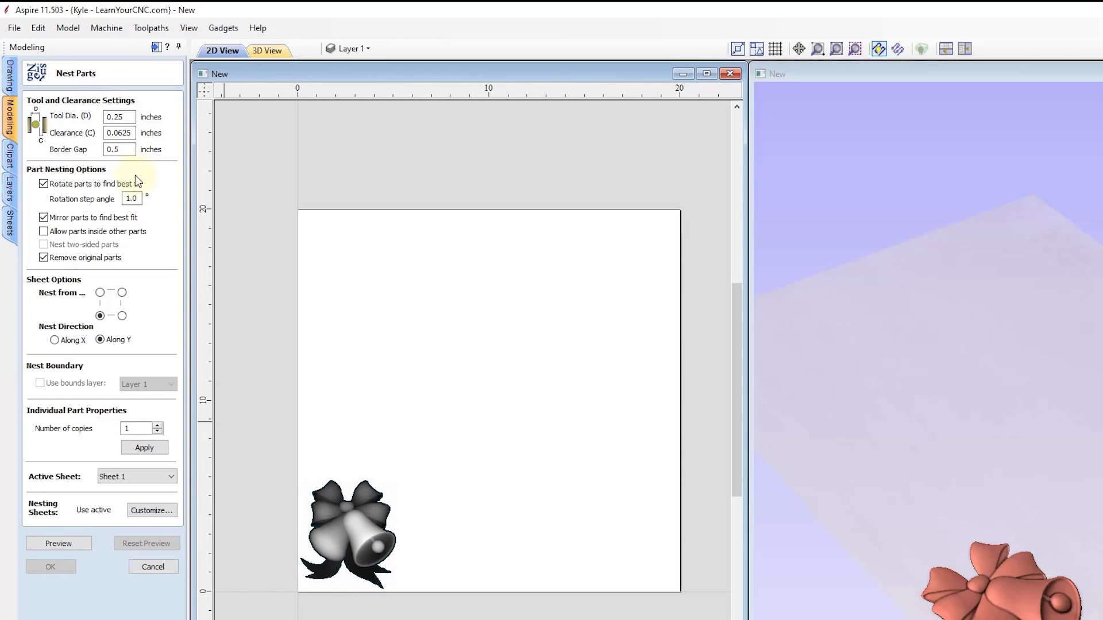
double_click(127, 119)
double_click(132, 135)
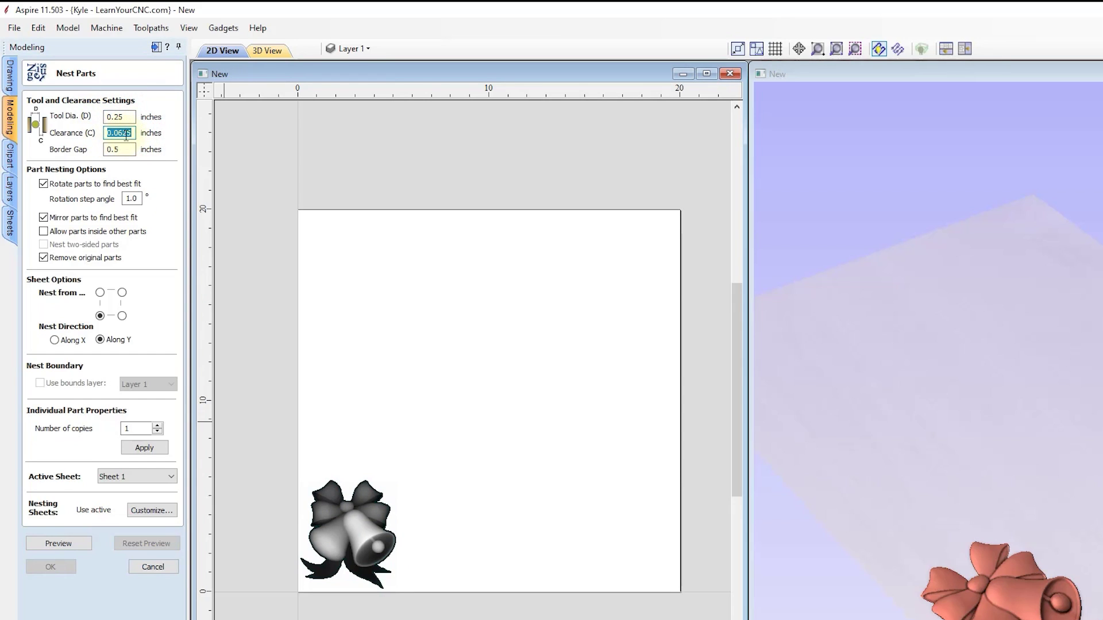
left_click_drag(134, 134, 115, 134)
type("5")
left_click(123, 119)
left_click(121, 151)
Step: Preview the nesting of 15 copies of the bells, with part rotation enabled at a 90° step angle
left_click(43, 183)
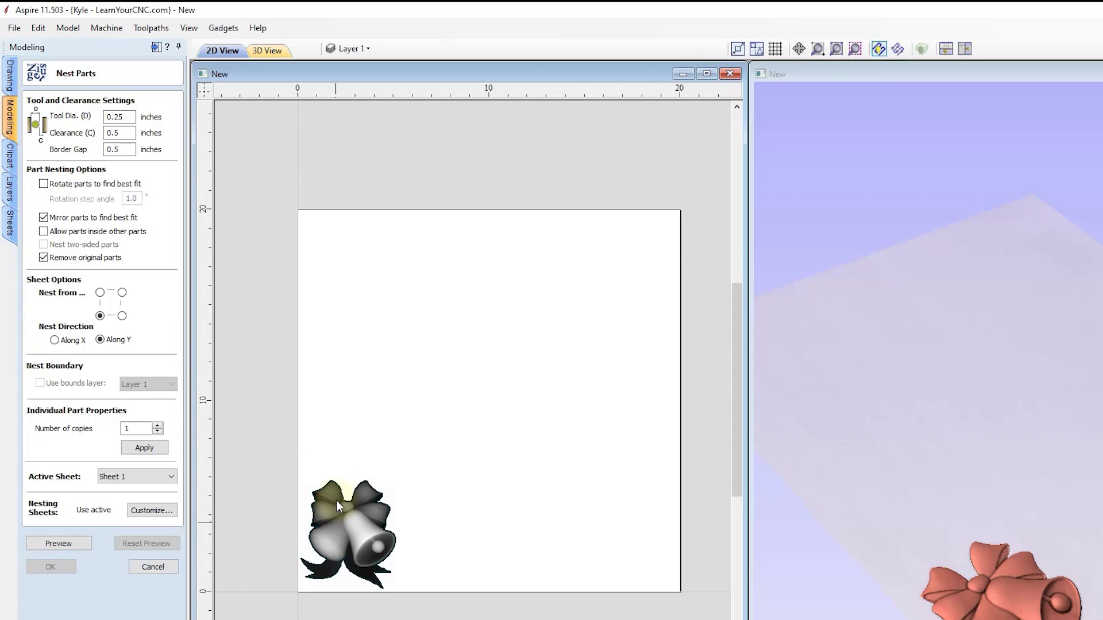
left_click(57, 184)
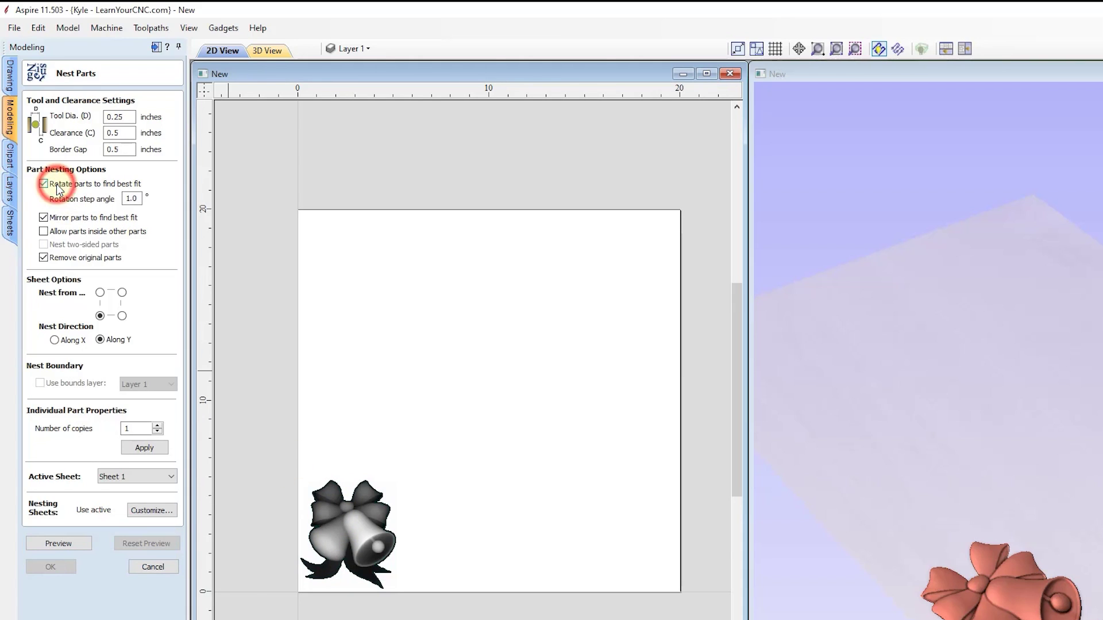
double_click(135, 198)
left_click(133, 428)
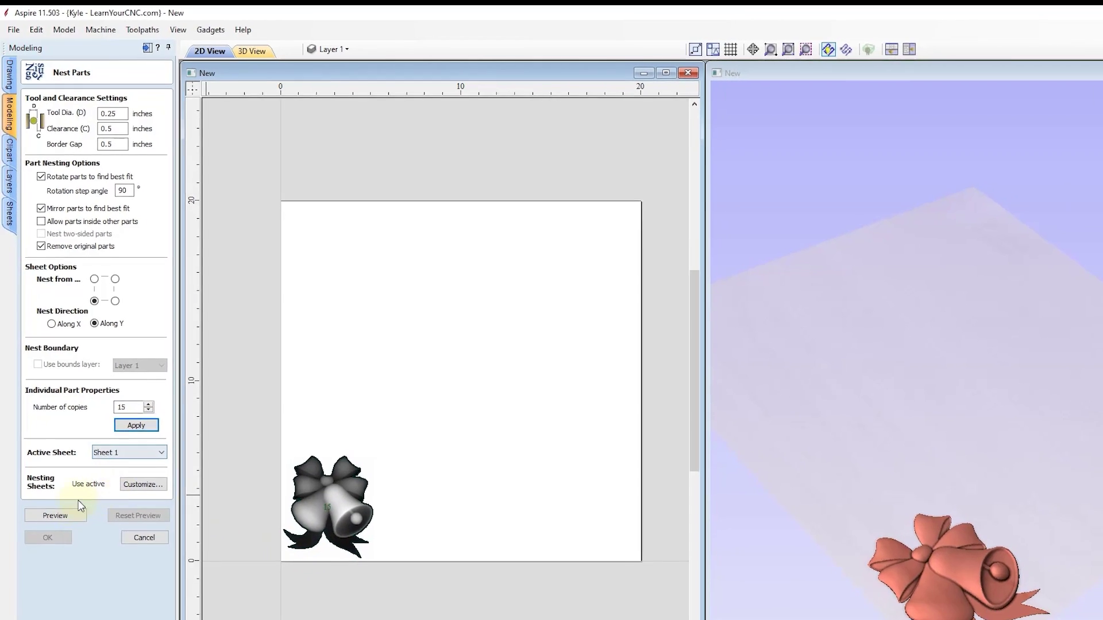
left_click(65, 518)
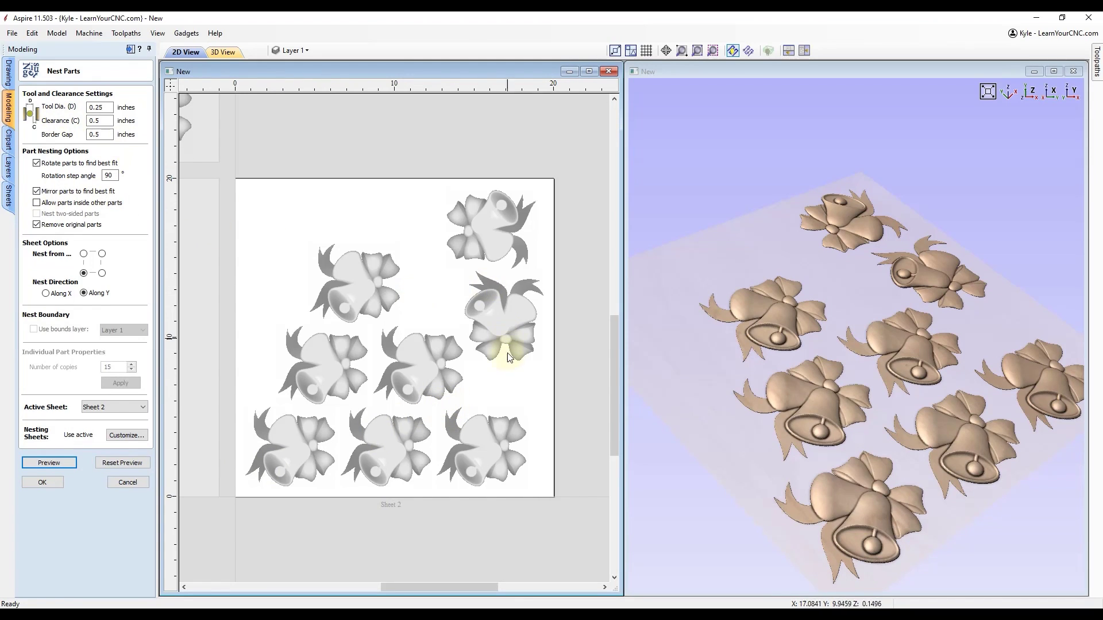
Step: Inspect the nested sheets, set the clearance to 0.1 inches and preview the nesting again
scroll(518, 360, "down", 3)
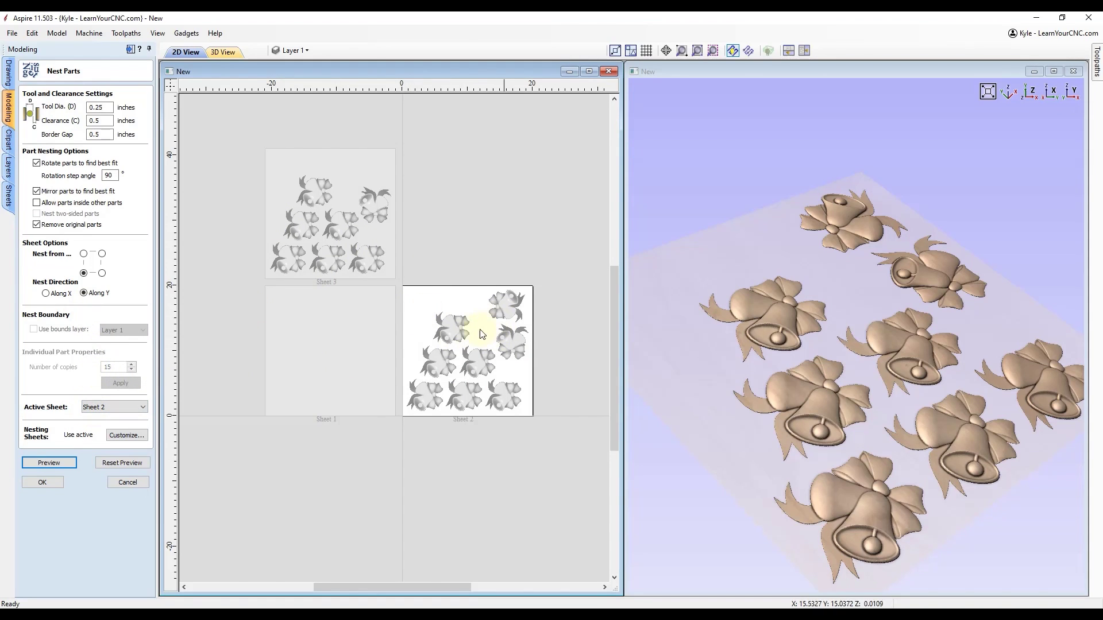
scroll(474, 333, "up", 2)
scroll(475, 331, "up", 2)
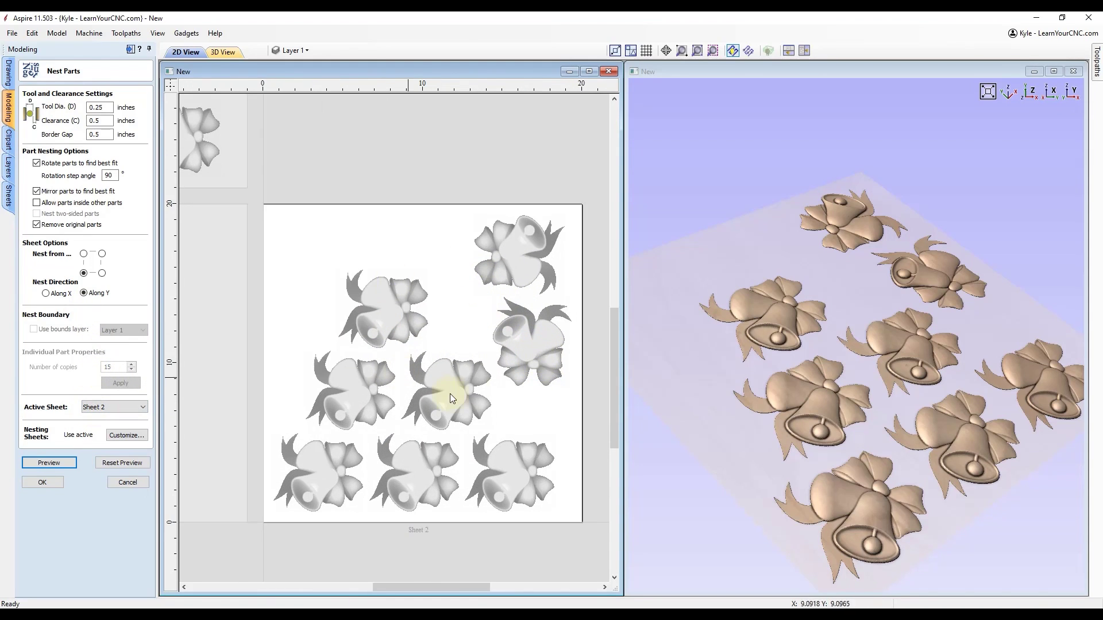
scroll(519, 359, "down", 2)
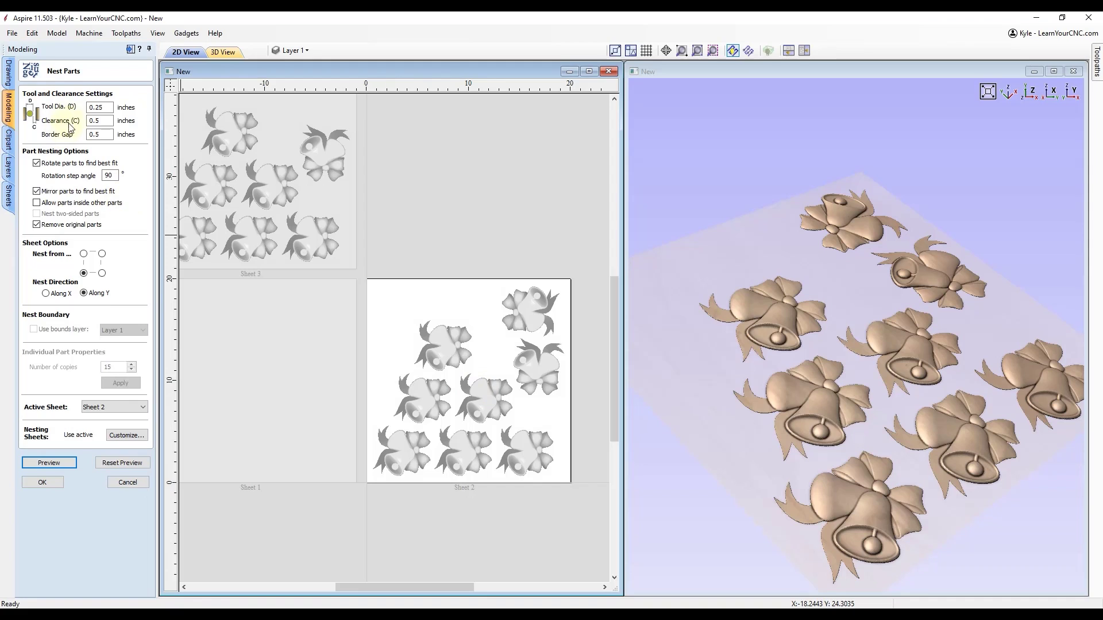
double_click(106, 125)
left_click(50, 465)
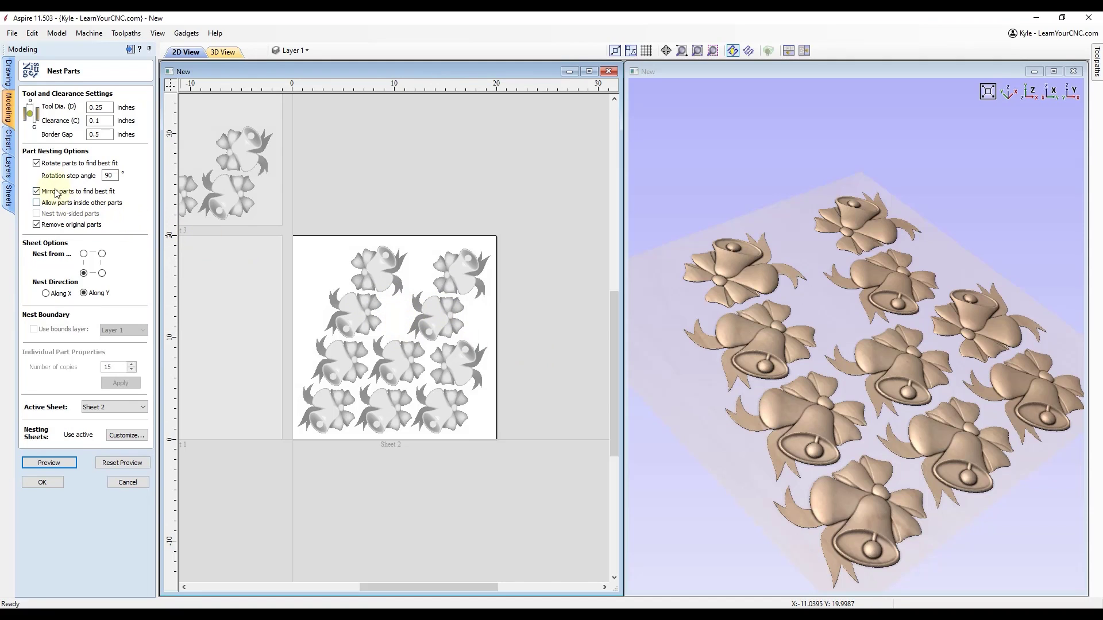
Step: Set the nesting rotation step angle to 1°, review the regenerated preview on the sheets and accept the nested layout
double_click(109, 175)
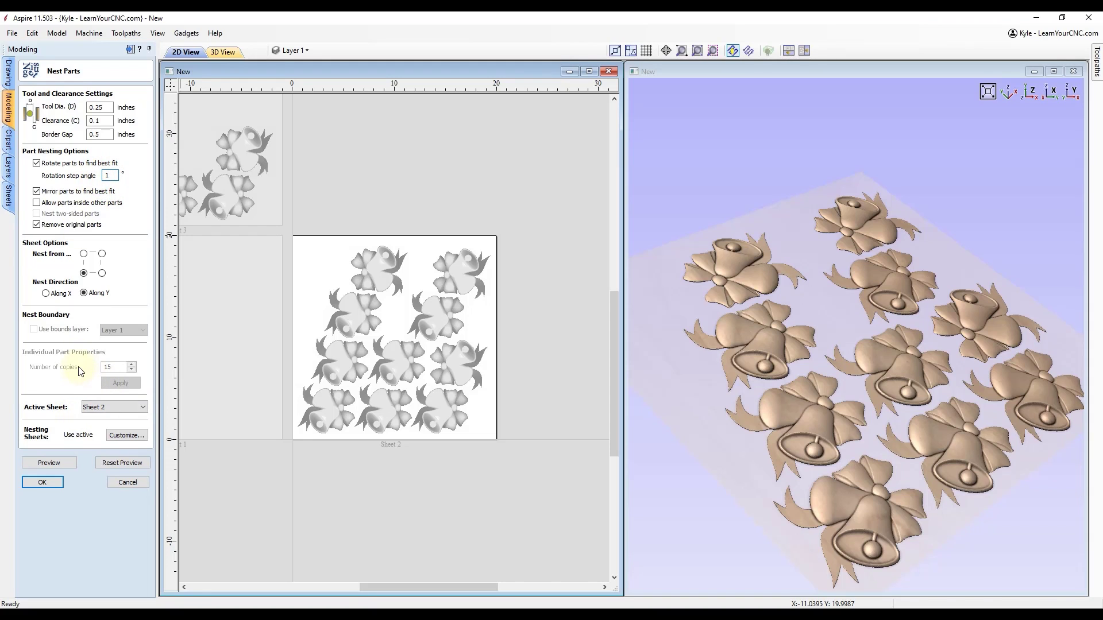
left_click(58, 463)
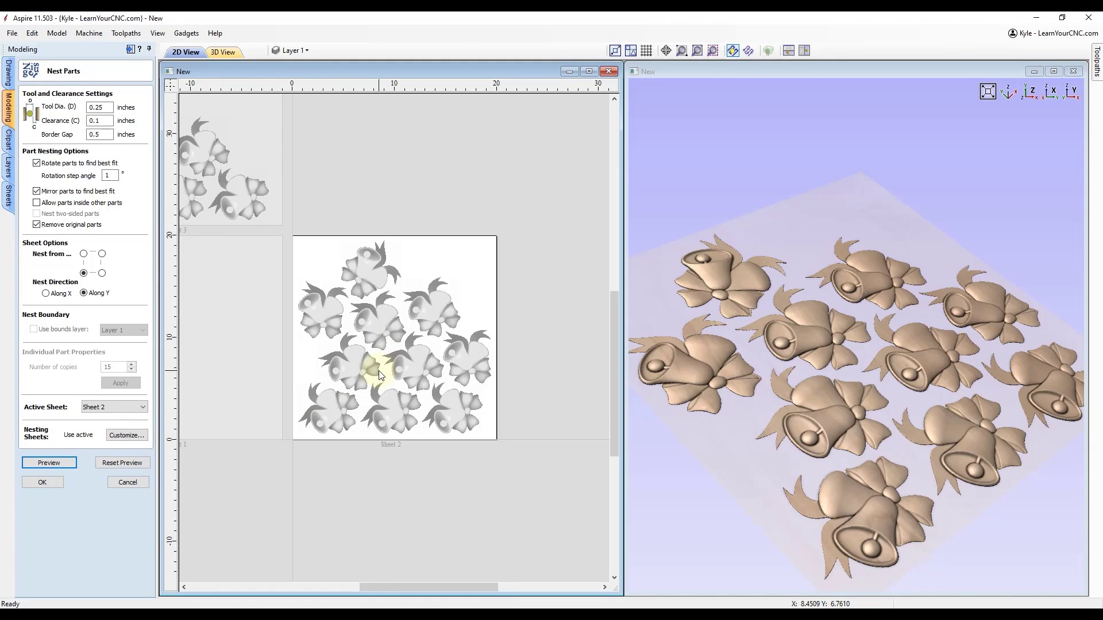
scroll(370, 362, "up", 2)
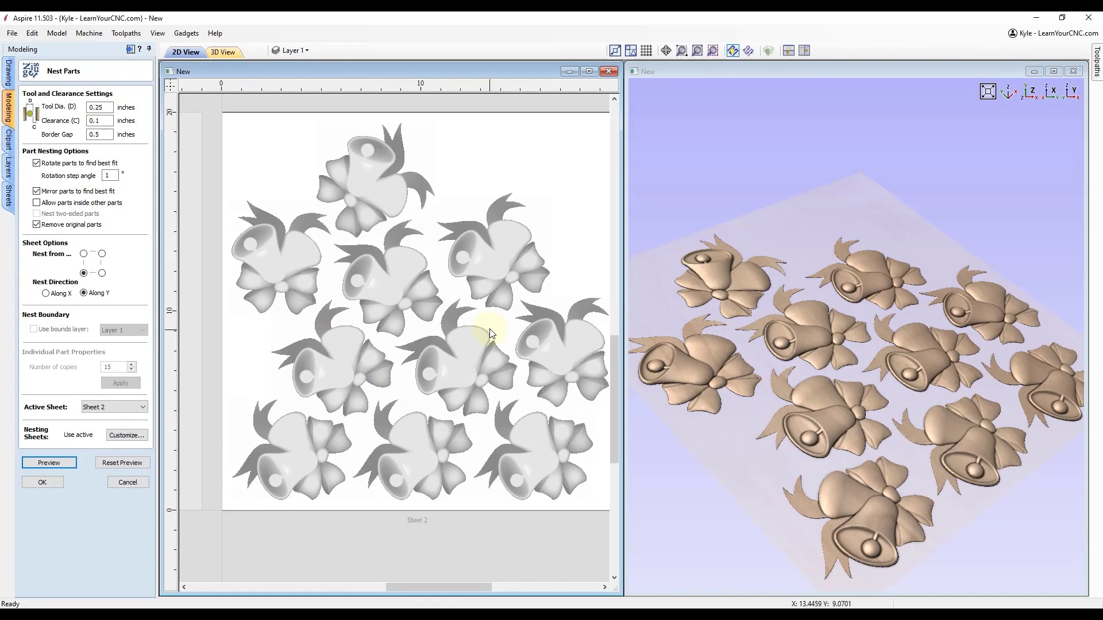
scroll(492, 347, "down", 1)
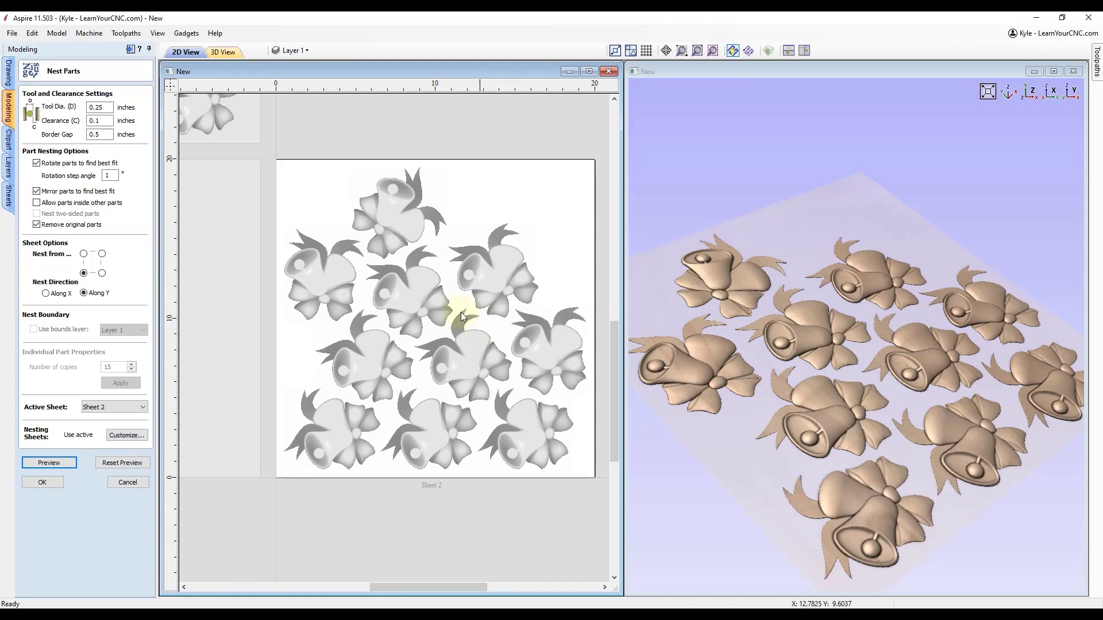
scroll(436, 213, "down", 2)
scroll(409, 229, "up", 1)
middle_click_drag(513, 325, 389, 305)
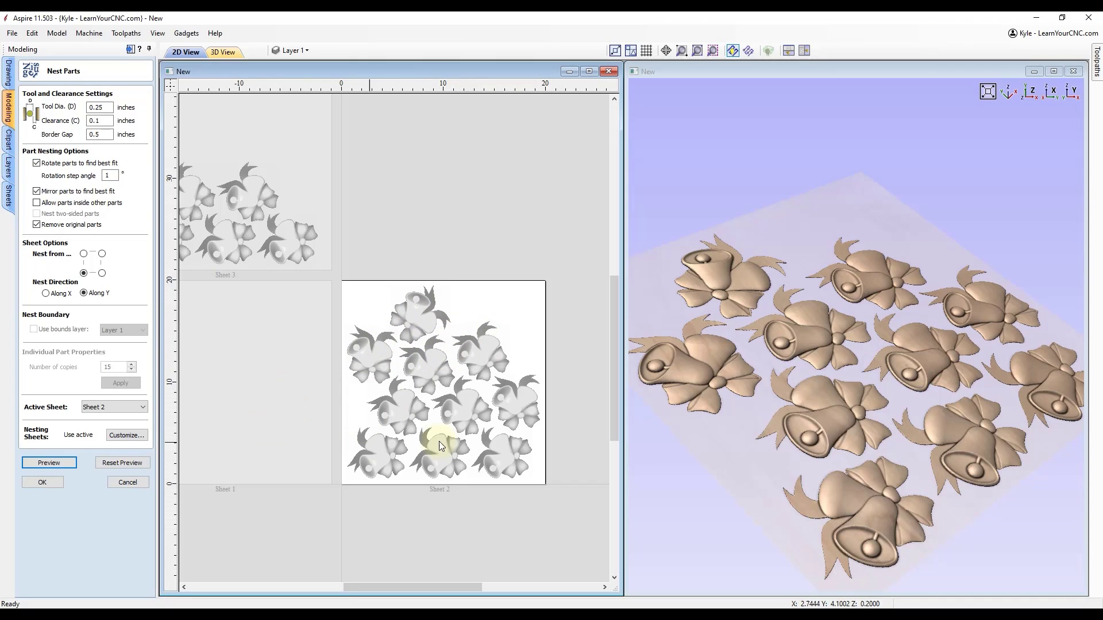
middle_click_drag(412, 348, 524, 422)
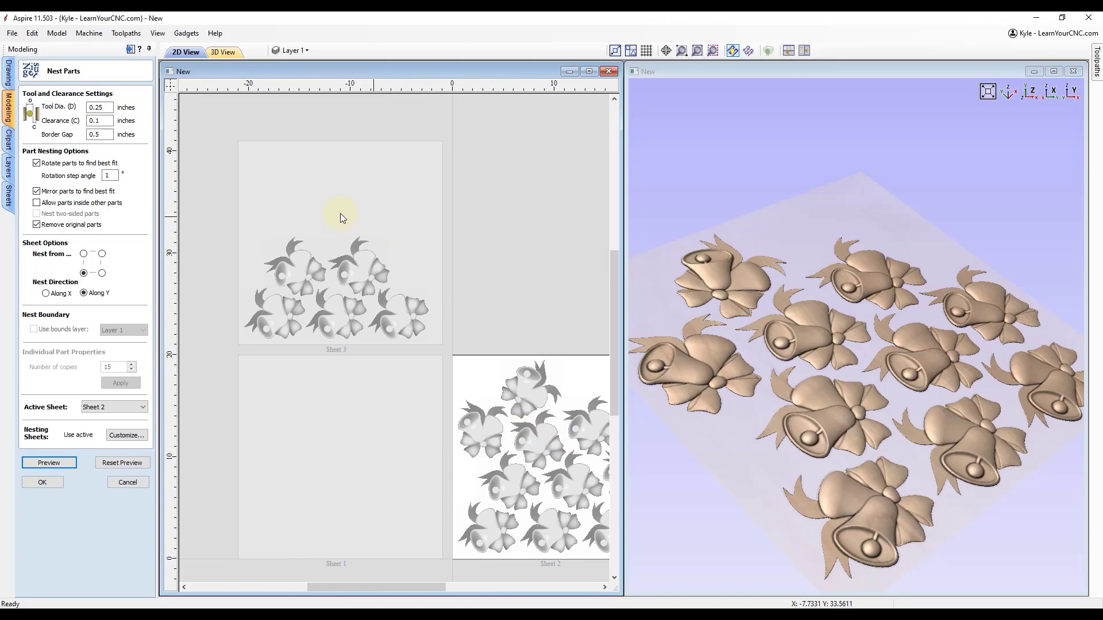
middle_click_drag(465, 402, 292, 351)
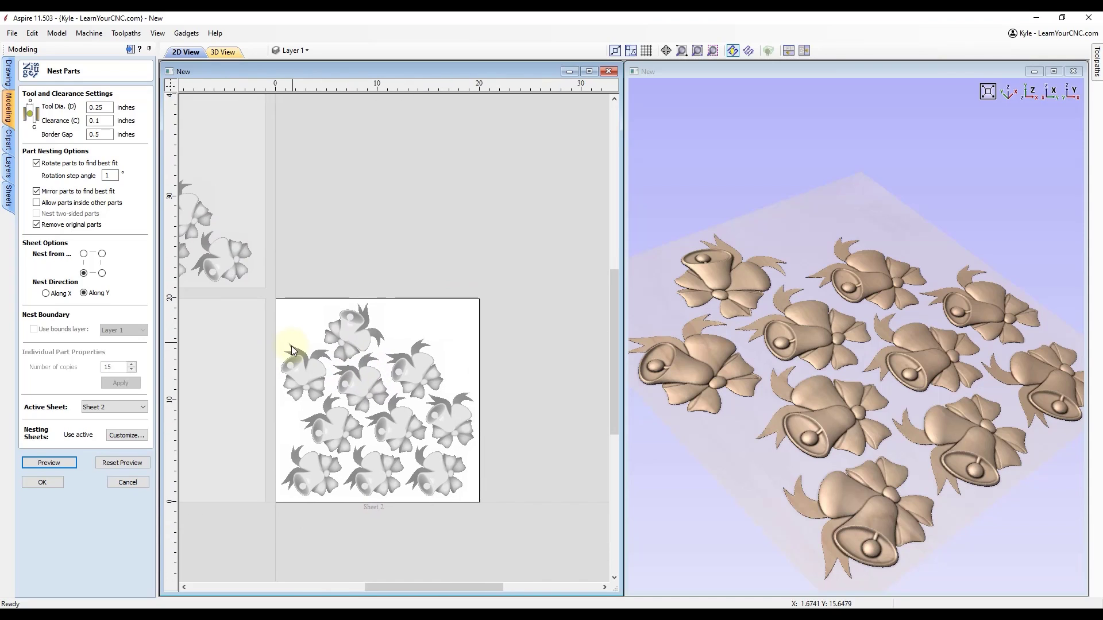
left_click(47, 482)
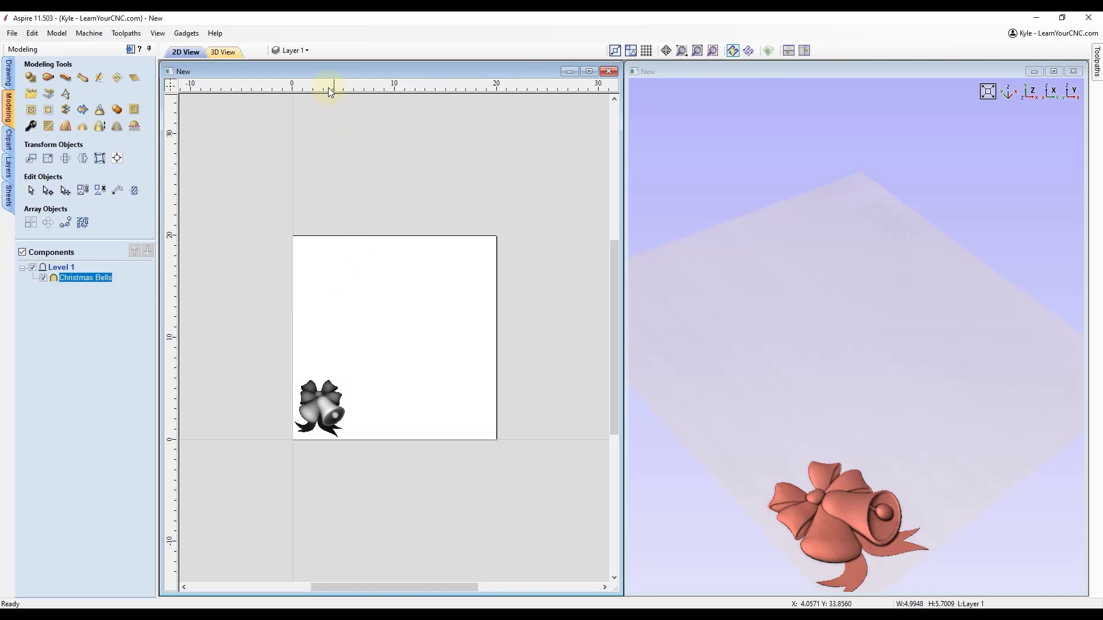
Step: Place a vertical guide at X 10 and a horizontal guide at Y 10 through the material's center
left_click_drag(322, 86, 295, 339)
left_click_drag(172, 265, 399, 237)
scroll(402, 354, "up", 2)
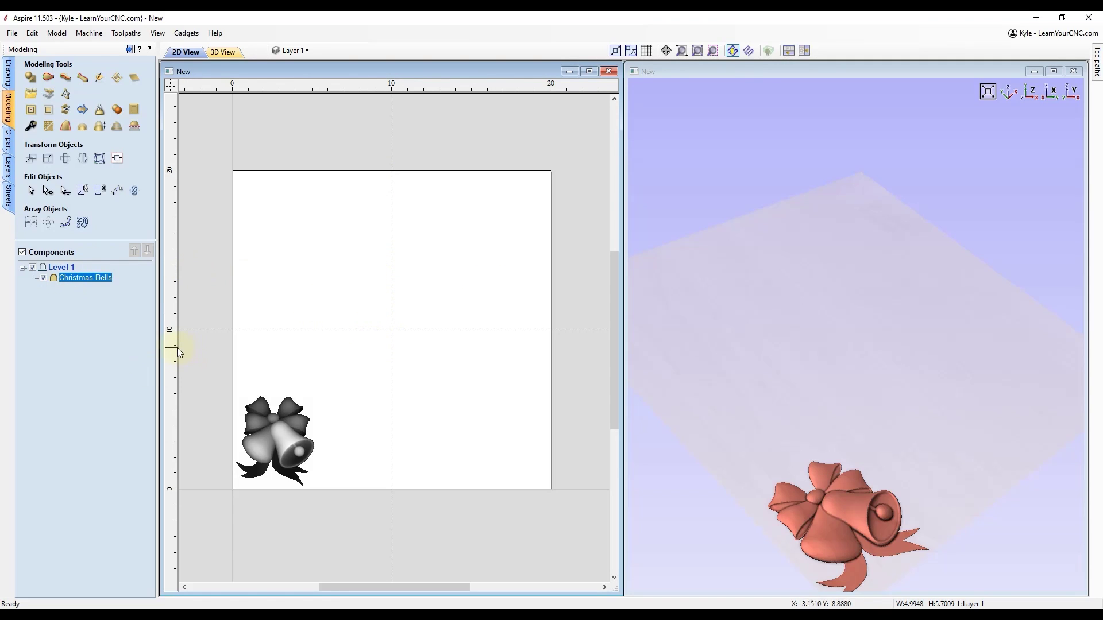
Step: Move the Christmas Bells into the material's upper-left quadrant, centered at about X 5, Y 14
left_click(273, 435)
left_click_drag(290, 441, 307, 245)
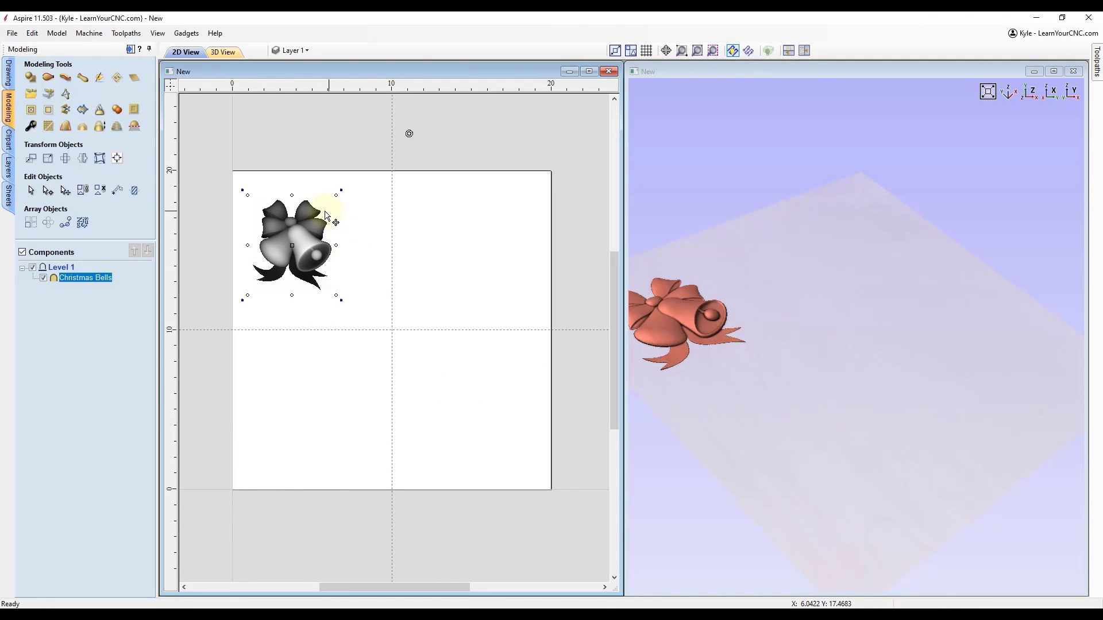
mouse_move(317, 242)
left_mouse_down()
mouse_move(467, 352)
mouse_move(329, 266)
mouse_move(323, 247)
left_mouse_up()
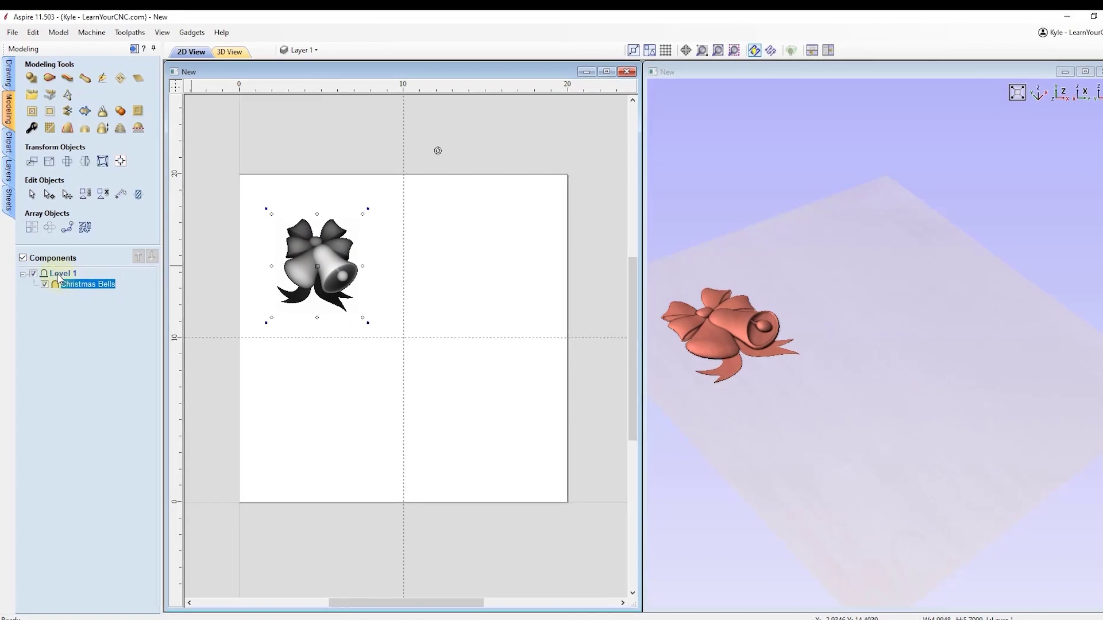
Step: Set the Mirror Mode of Level 1 to Top Left Quadrant
right_click(65, 310)
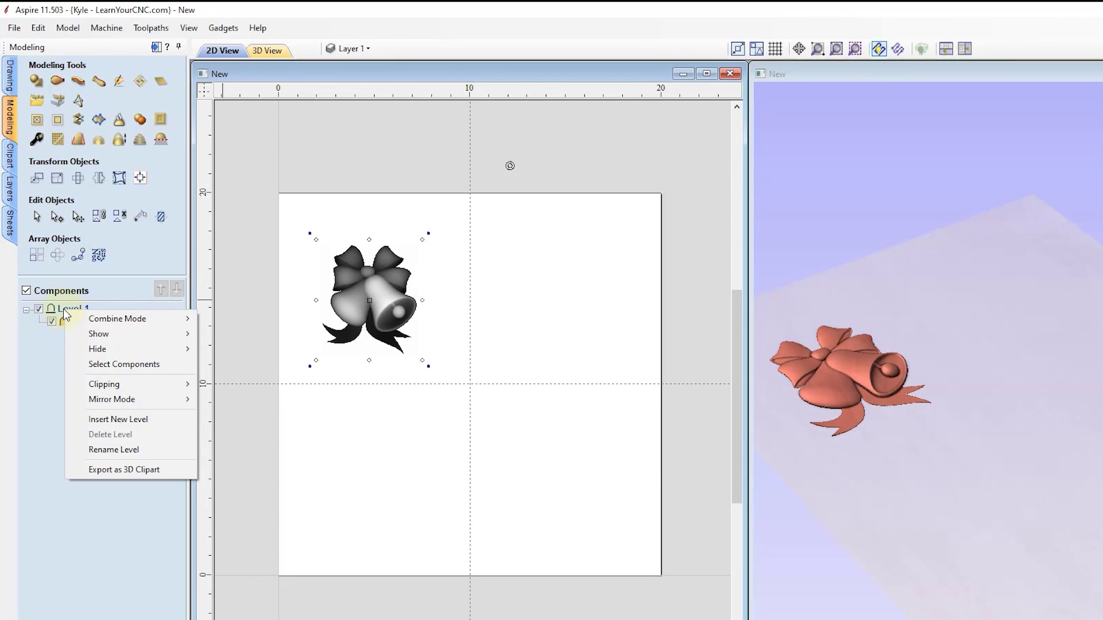
mouse_move(105, 397)
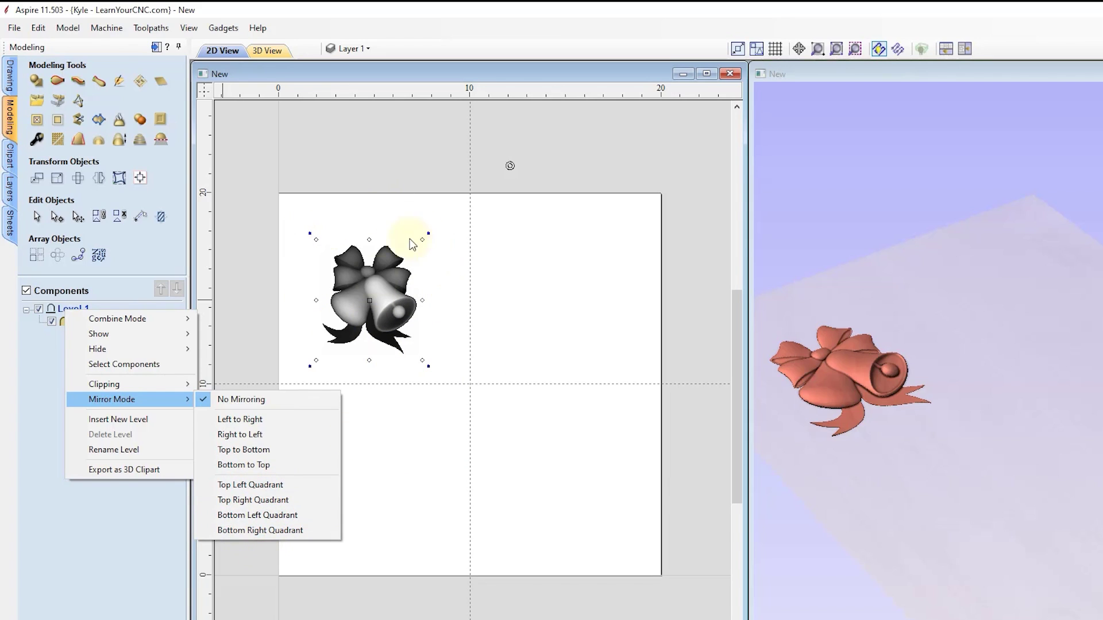
left_click(243, 486)
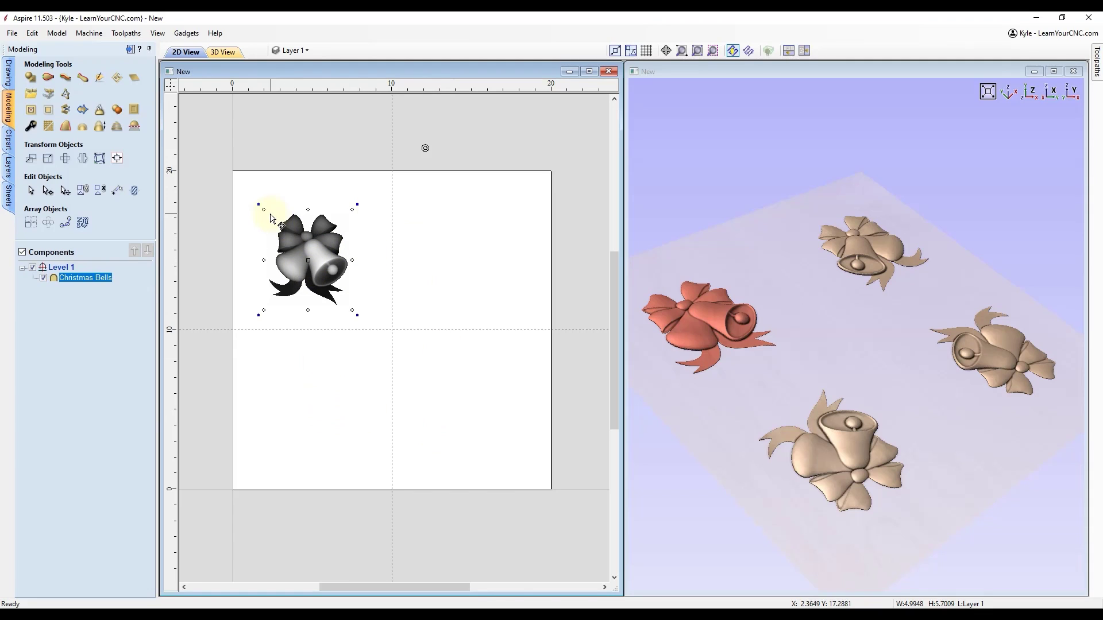
Step: Enlarge the Christmas Bells slightly, rotate them clockwise and reposition them within the upper-left quadrant of the mirrored level
left_click_drag(264, 212, 248, 197)
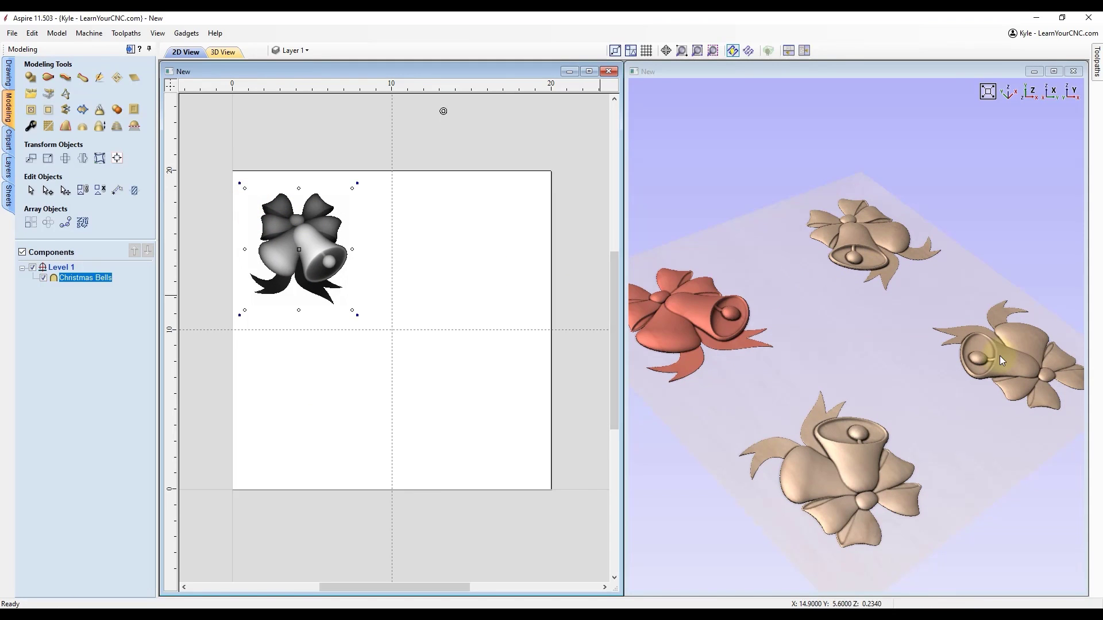
left_click(358, 184)
left_click_drag(357, 184, 333, 153)
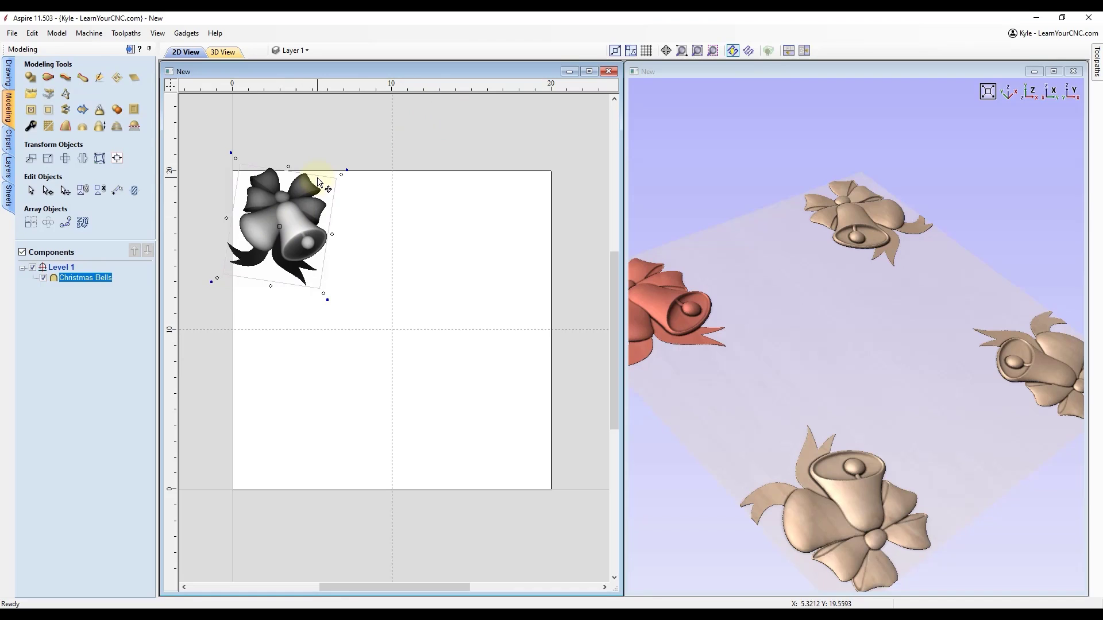
left_click_drag(300, 218, 337, 228)
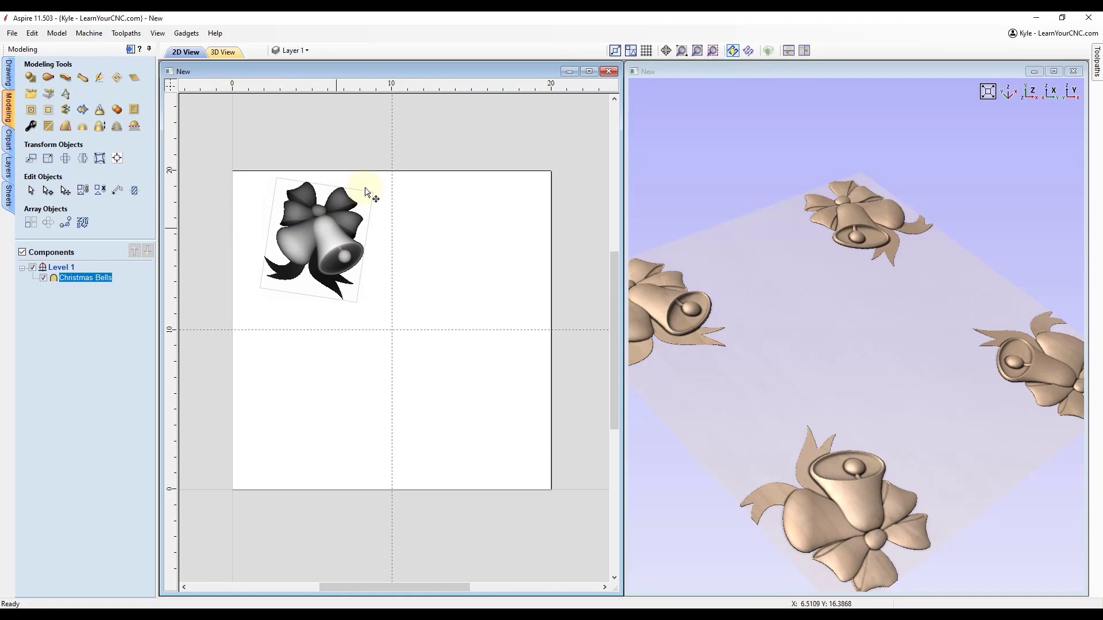
left_click_drag(385, 184, 401, 224)
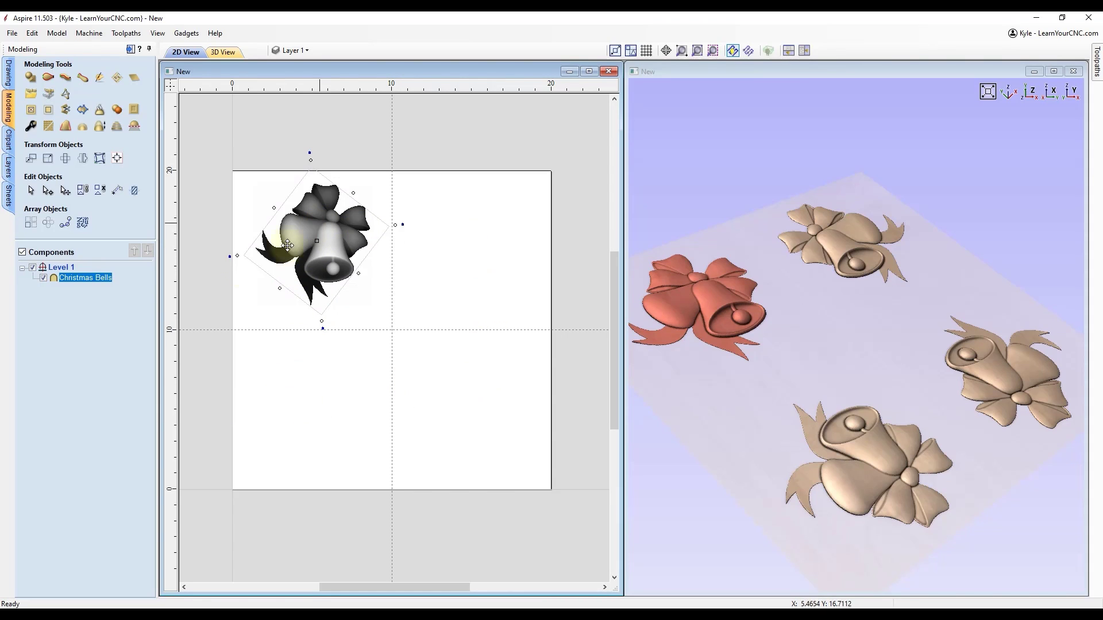
Step: Set the Mirror Mode of Level 1 to Left to Right
right_click(55, 269)
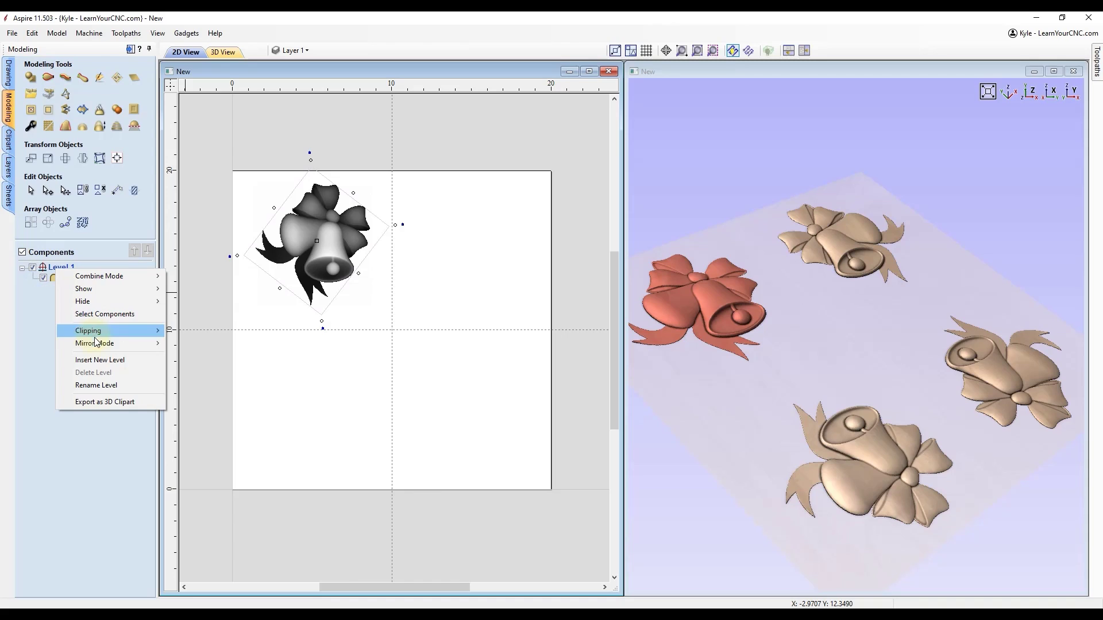
mouse_move(95, 344)
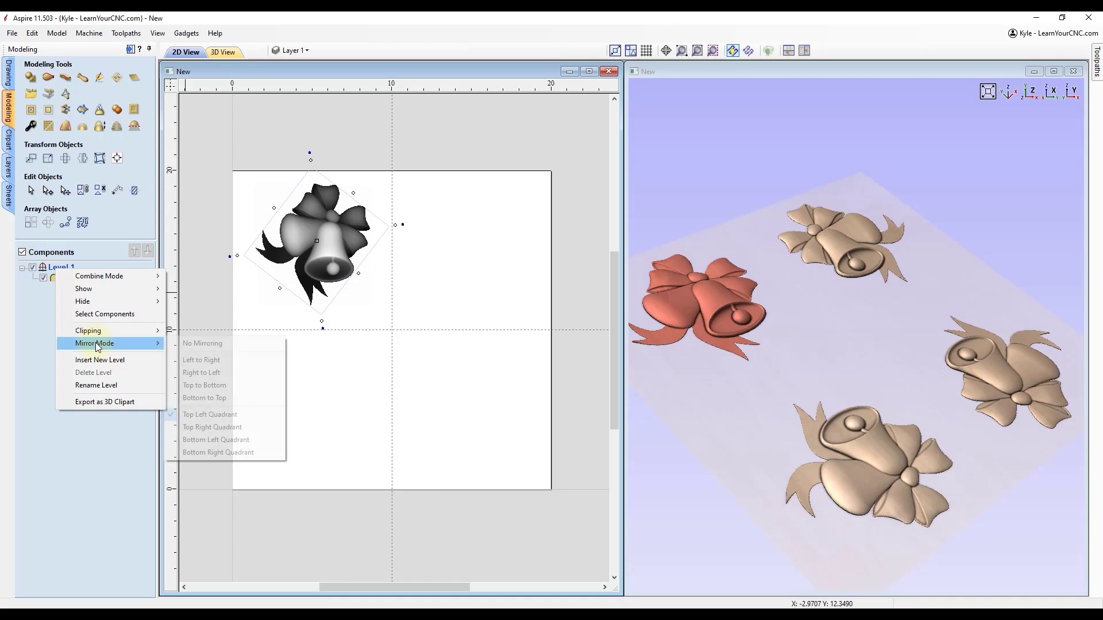
left_click(193, 360)
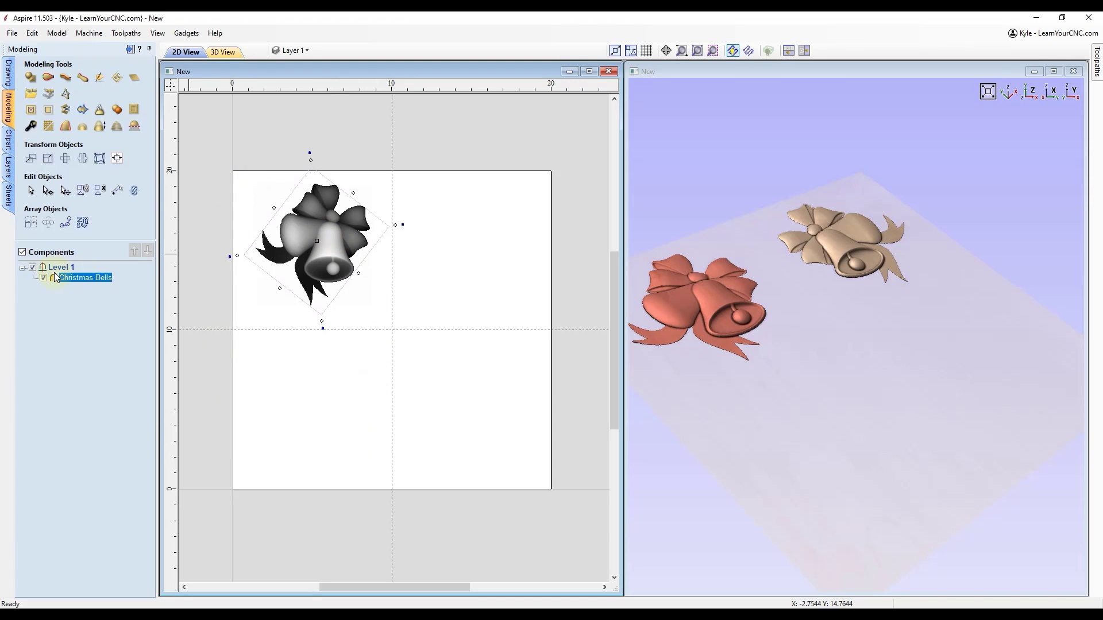
Step: Move the Christmas Bells to about X 8.4, Y 9.5 so they cross the vertical guide and merge with their mirrored copy
left_click_drag(320, 224, 347, 401)
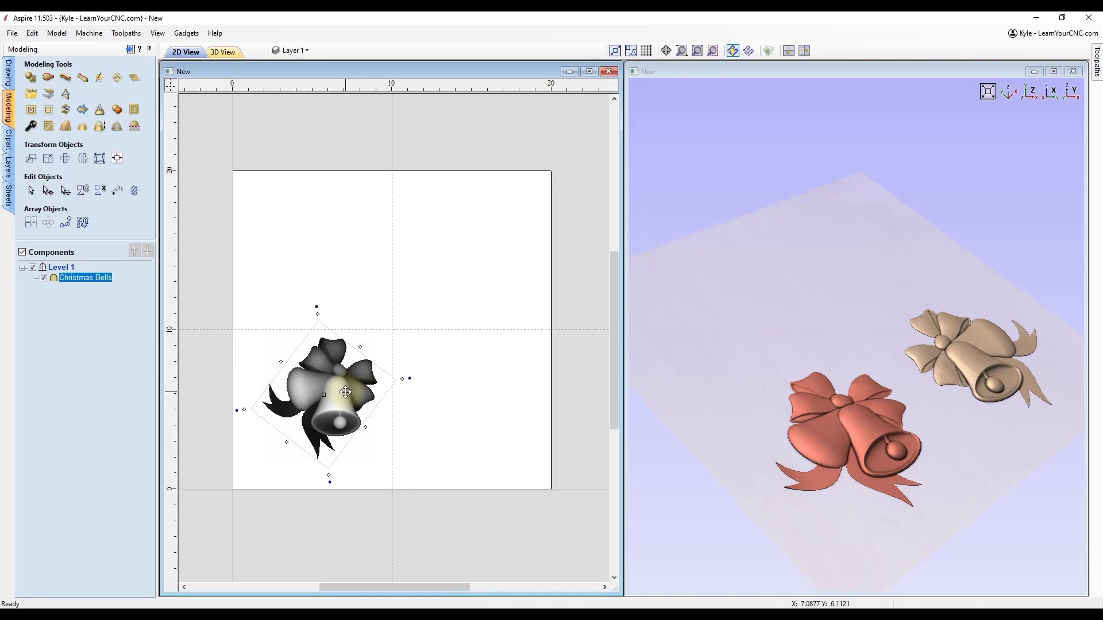
left_click_drag(346, 390, 382, 331)
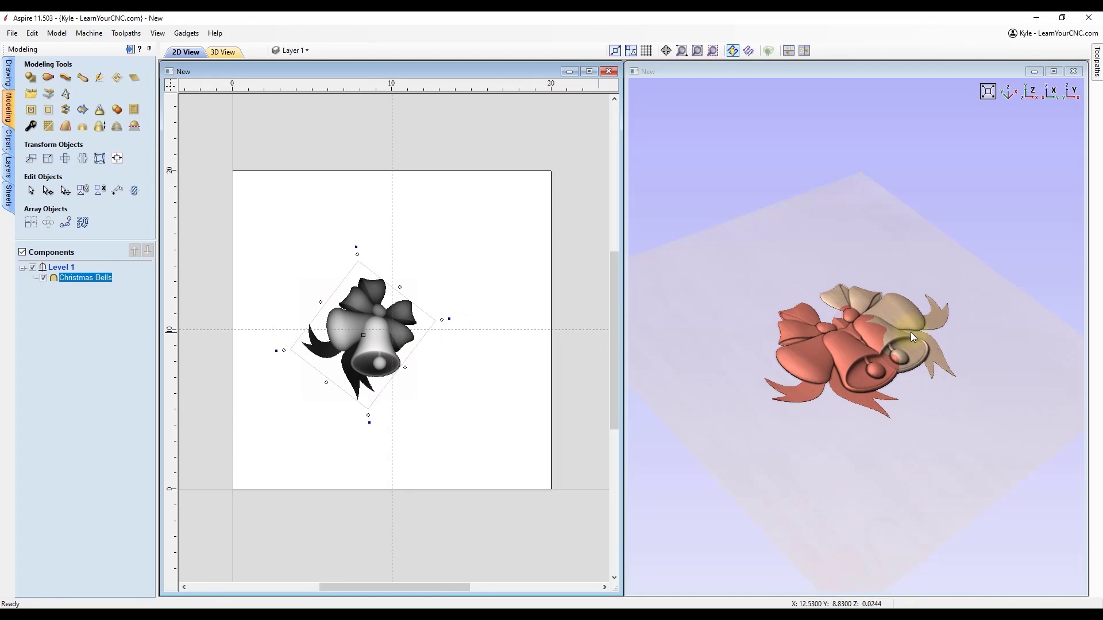
scroll(913, 365, "up", 3)
scroll(913, 368, "up", 3)
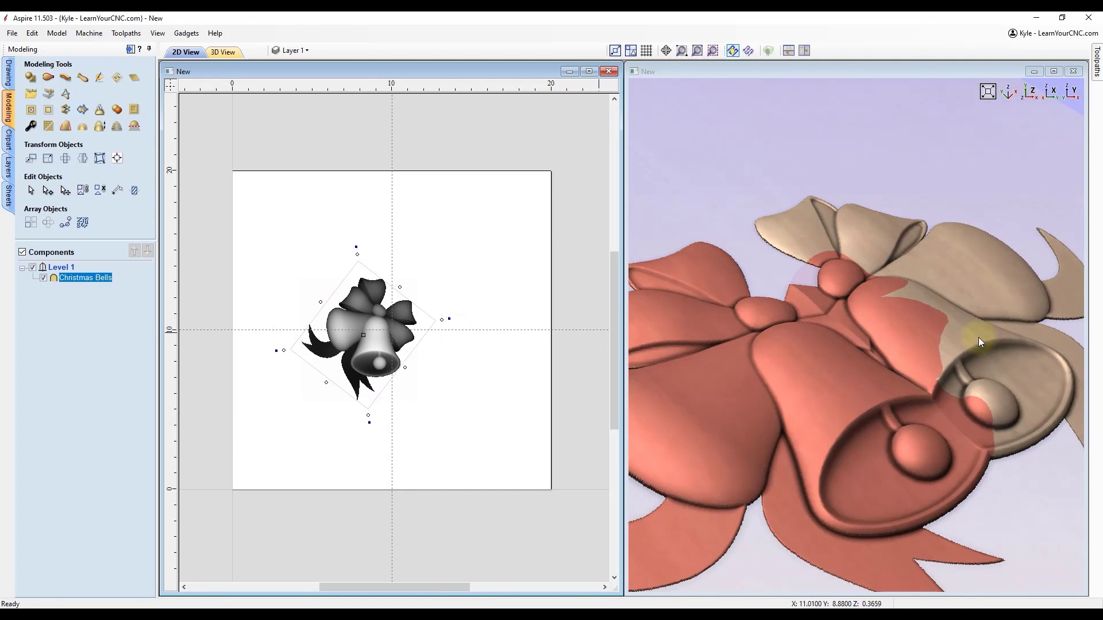
scroll(417, 321, "up", 3)
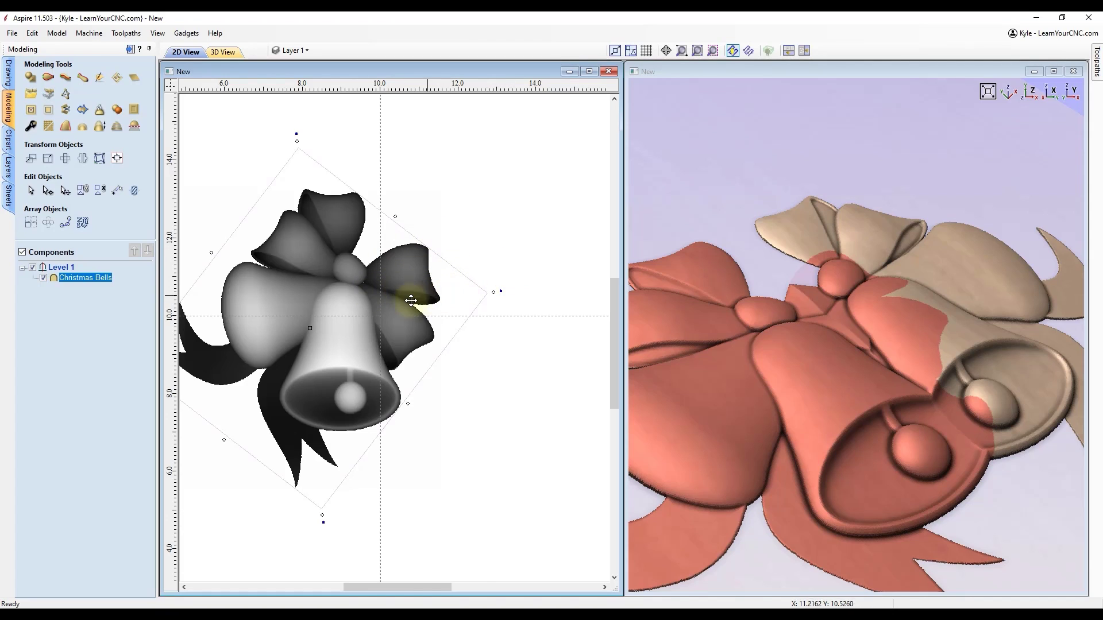
scroll(342, 330, "down", 1)
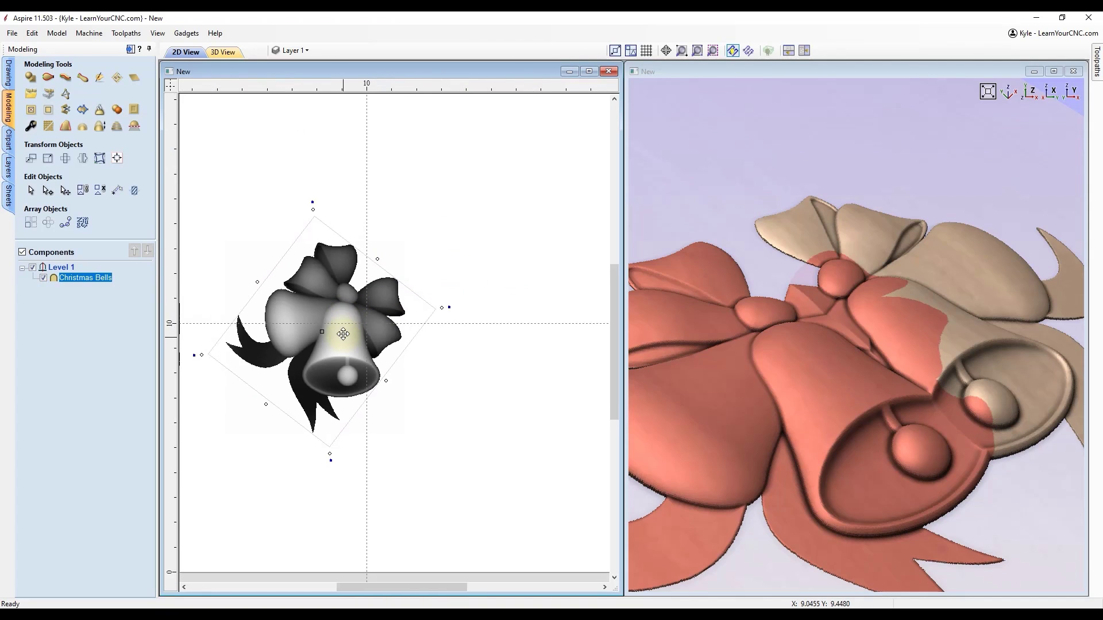
scroll(339, 321, "up", 1)
scroll(359, 312, "up", 1)
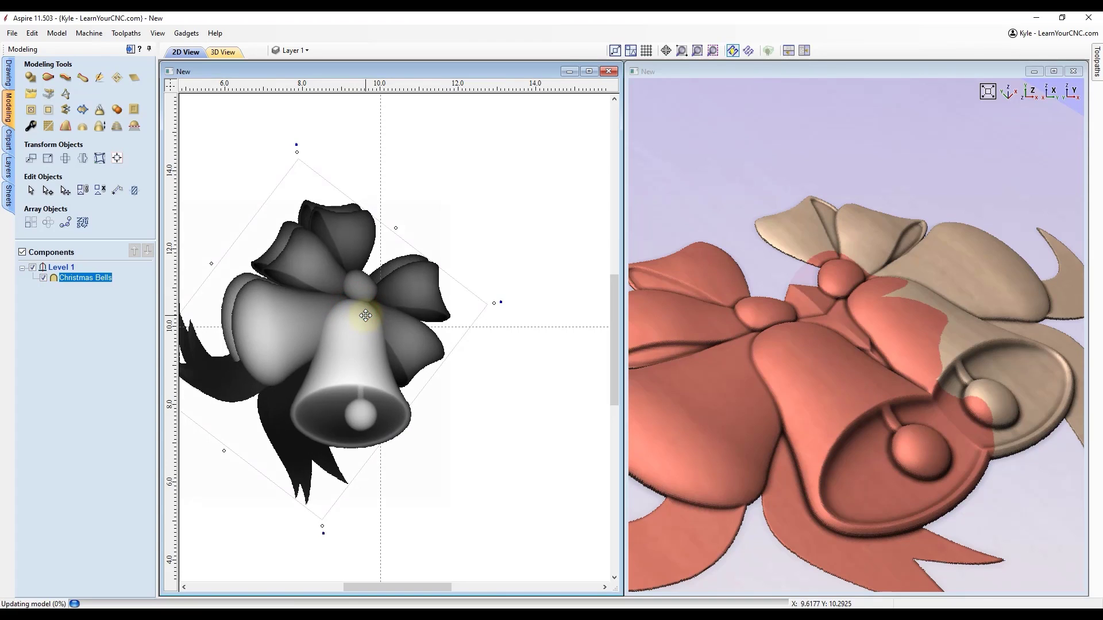
left_click_drag(366, 316, 375, 322)
left_click(435, 308)
left_click(375, 318)
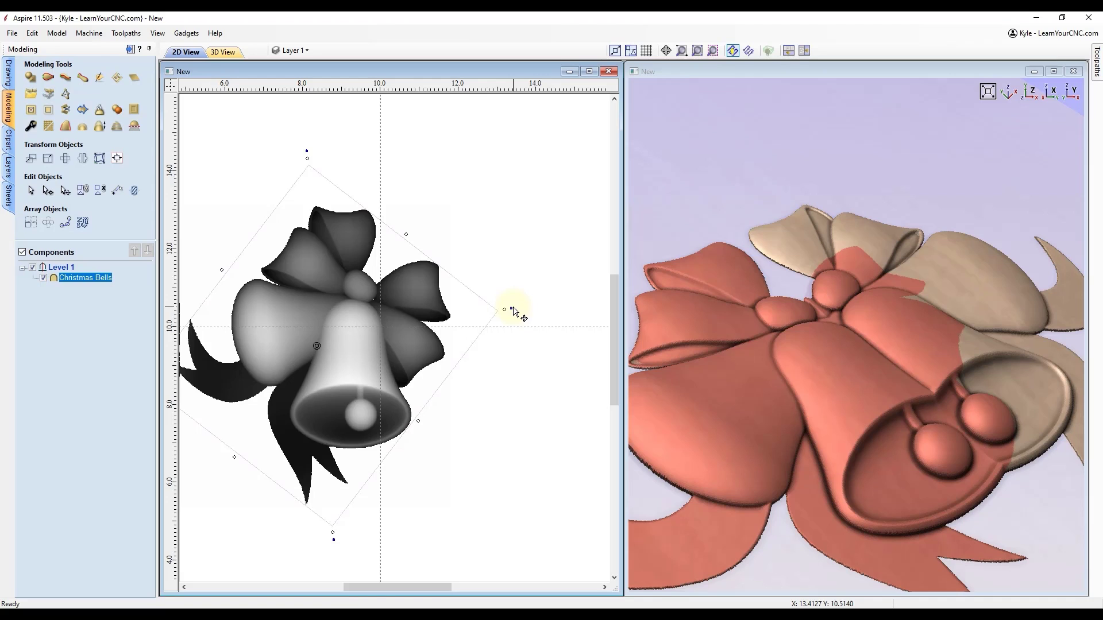
Step: Rotate the Christmas Bells about 15° clockwise, deselect them and inspect the merged pair of bells in 3D
left_click_drag(512, 311, 532, 359)
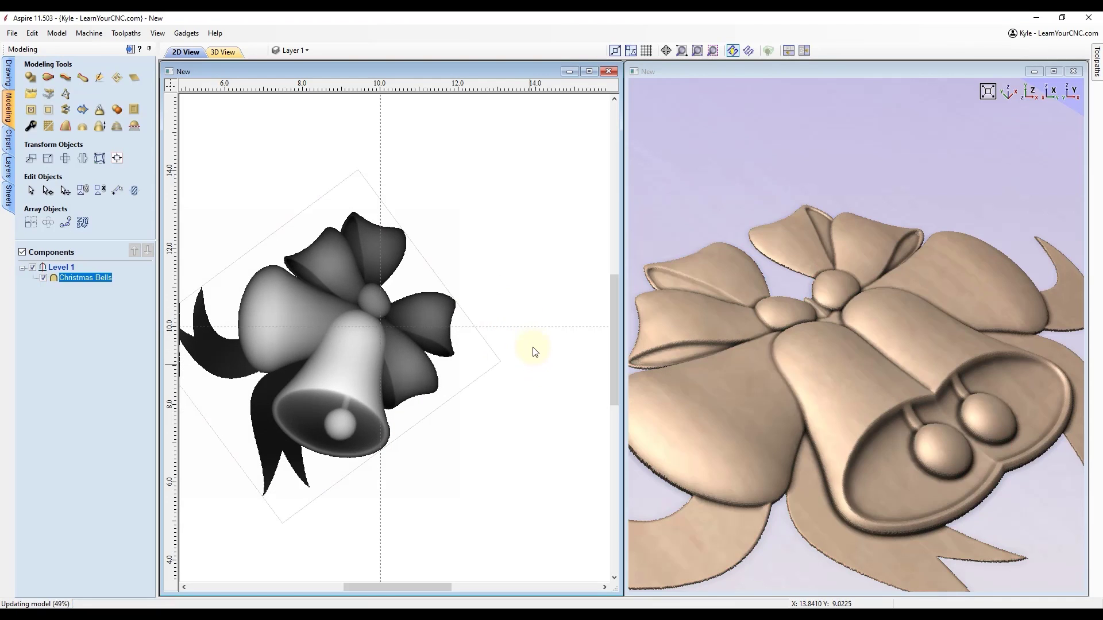
left_click_drag(781, 339, 830, 345)
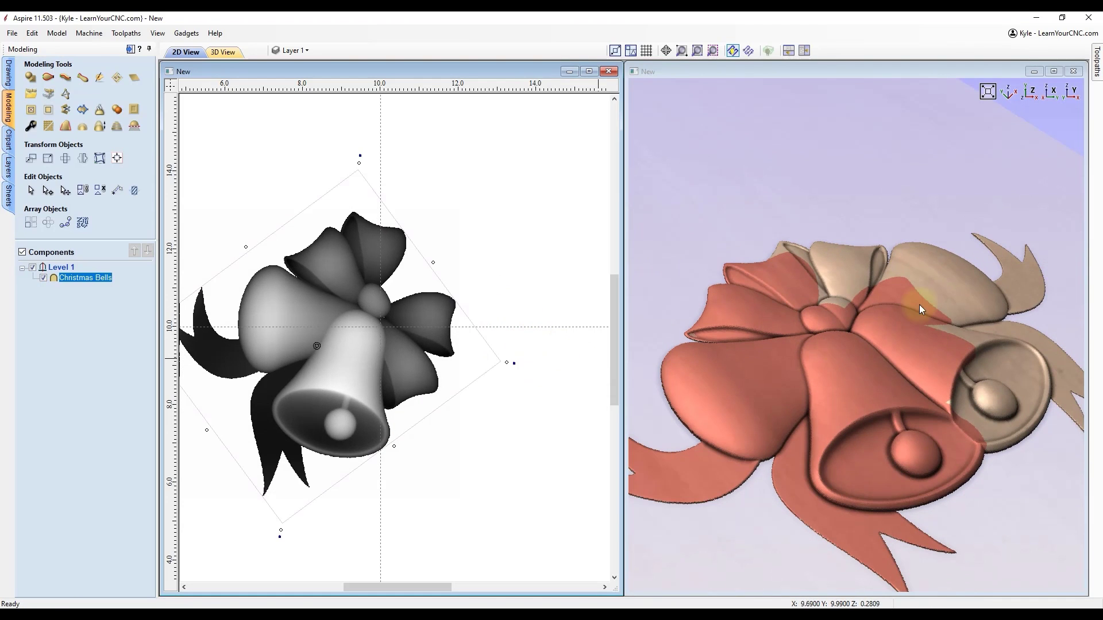
scroll(494, 352, "down", 3)
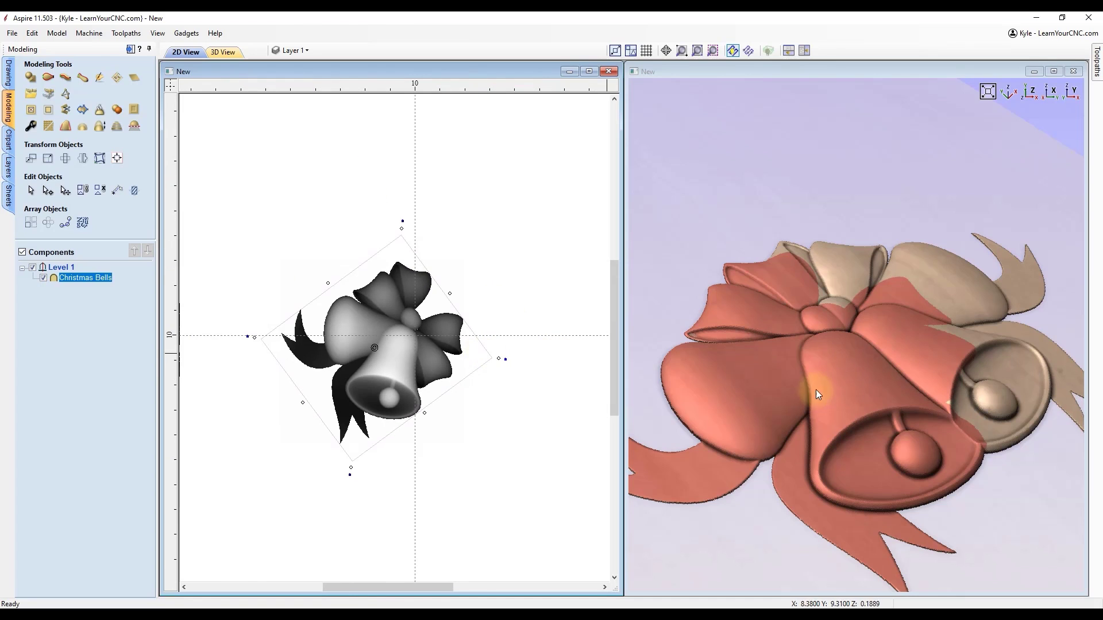
left_click(518, 240)
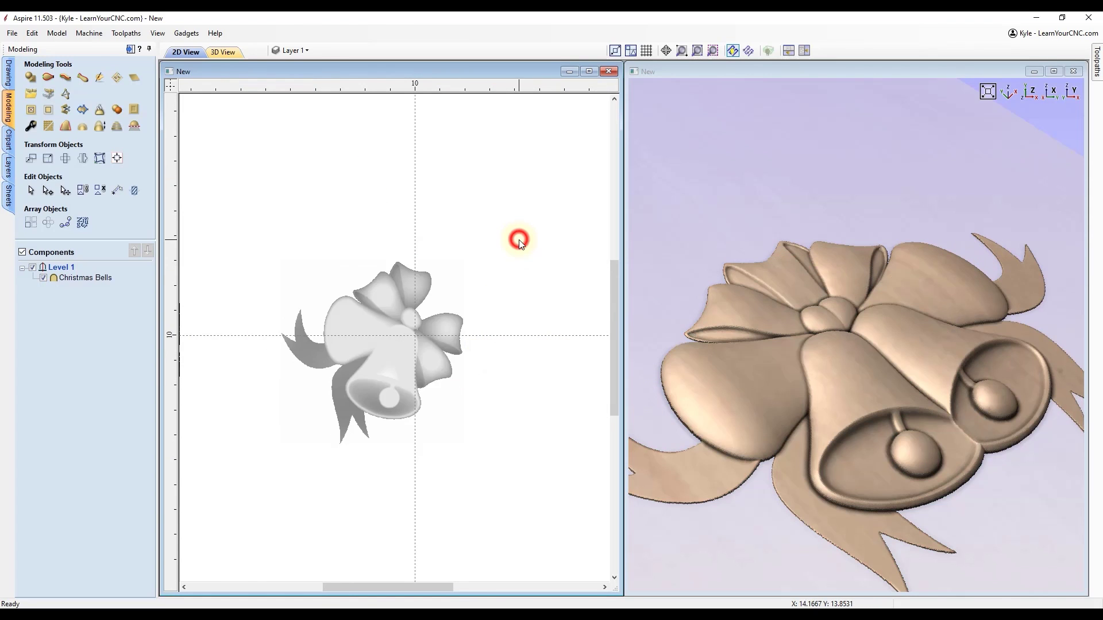
scroll(442, 293, "down", 2)
mouse_move(906, 364)
left_mouse_down()
mouse_move(850, 394)
mouse_move(751, 397)
mouse_move(885, 373)
mouse_move(898, 349)
left_mouse_up()
left_click_drag(839, 381, 828, 367)
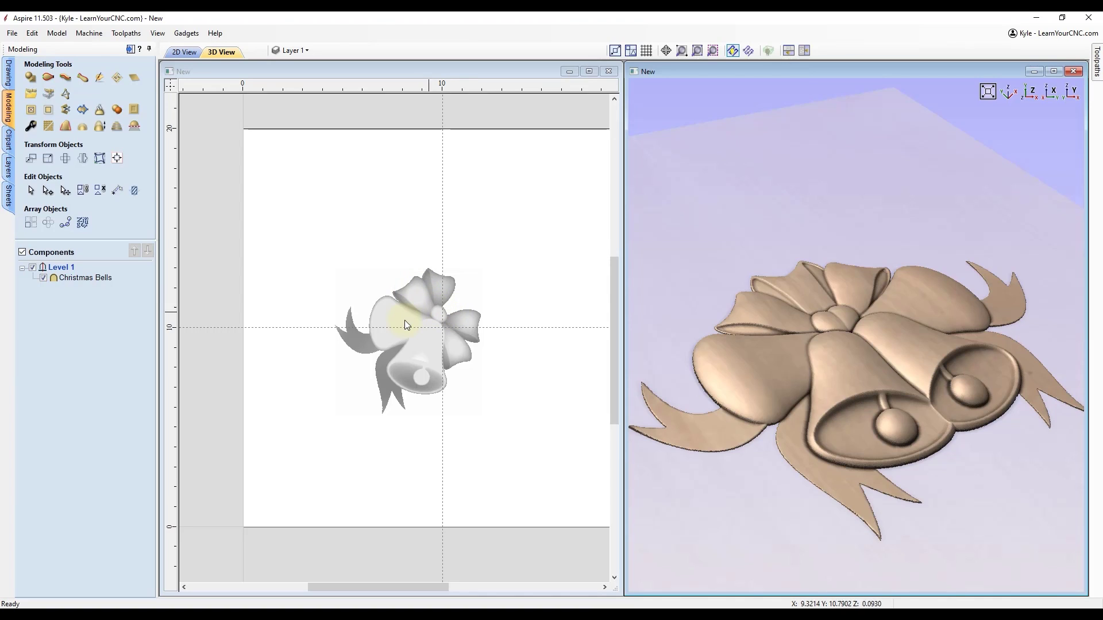
Step: Set the Mirror Mode of Level 1 to No Mirroring
right_click(54, 267)
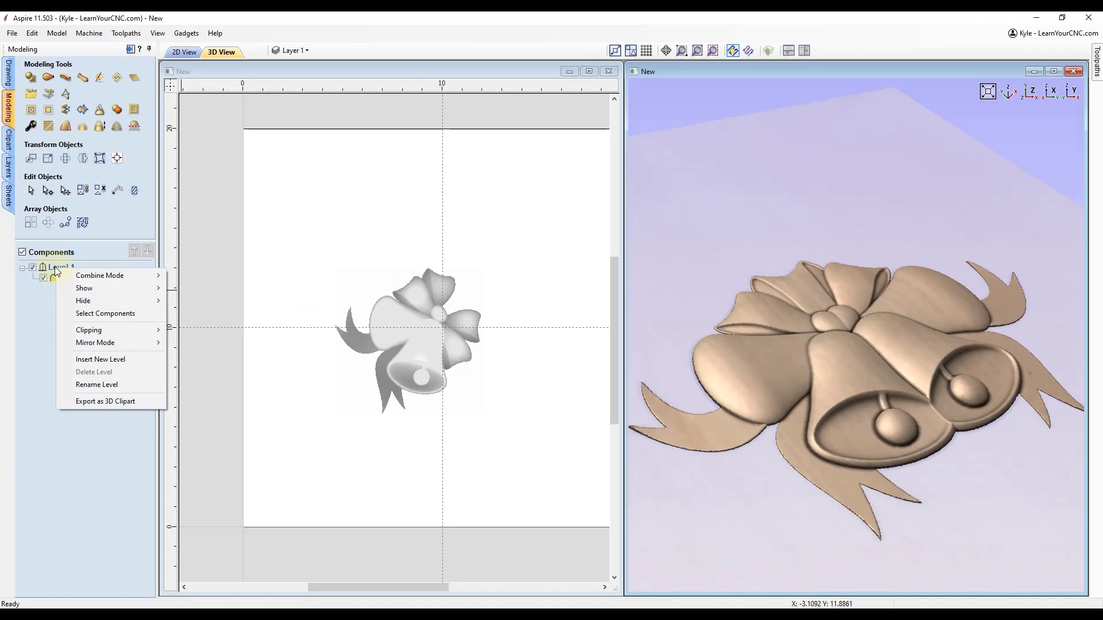
mouse_move(92, 343)
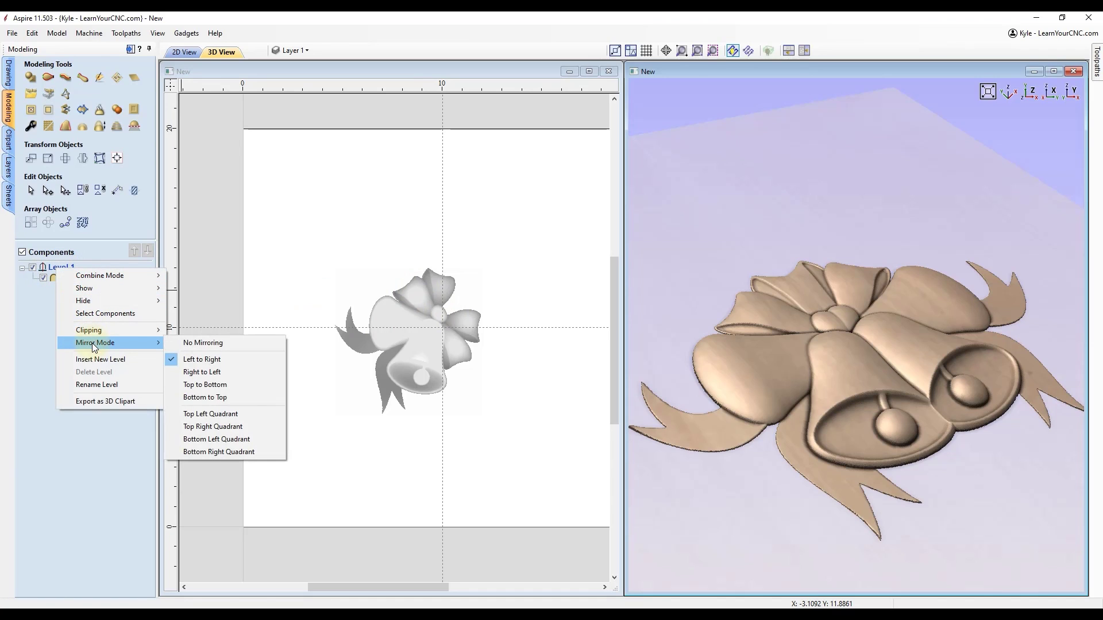
left_click(196, 343)
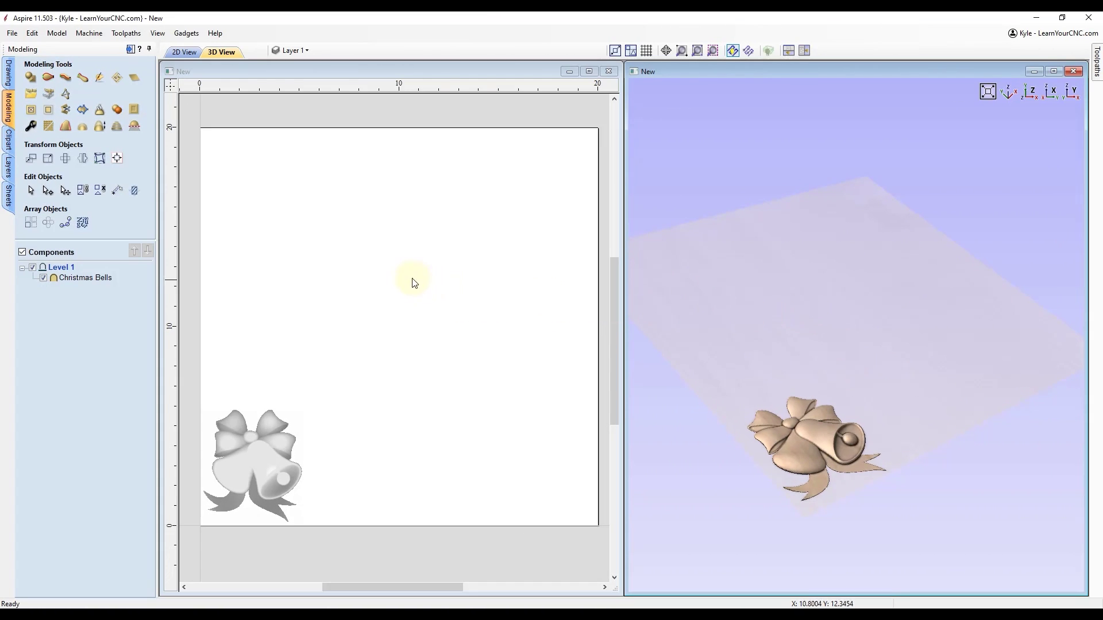
Step: Create a texture area from the Christmas Bells with 0% spacing and shift, merged as Component 1, and check it in 3D
left_click(100, 278)
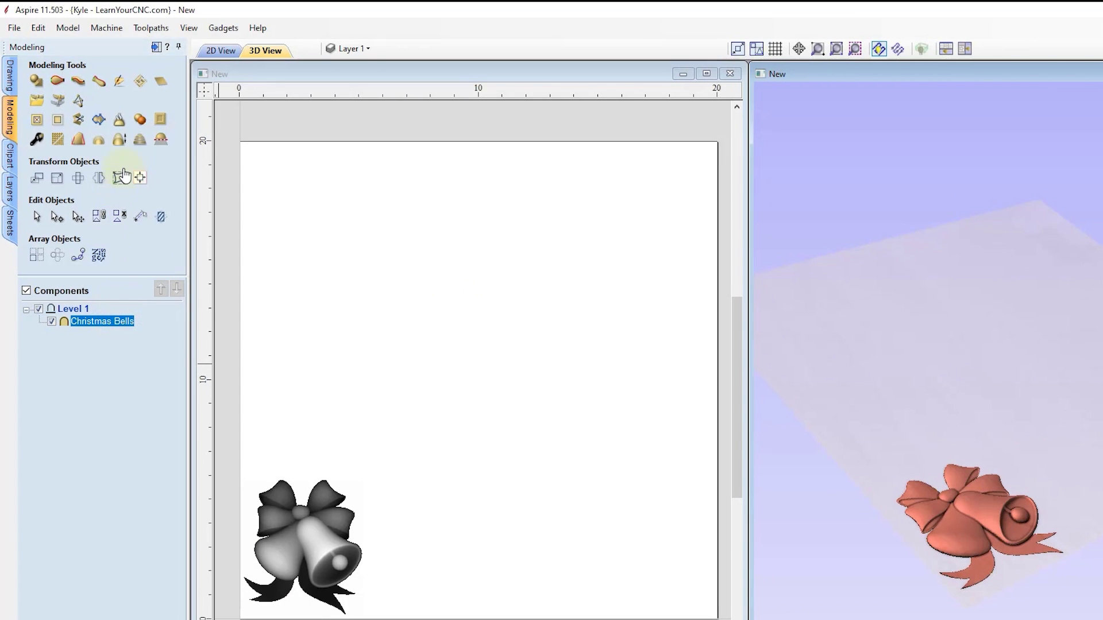
left_click(140, 84)
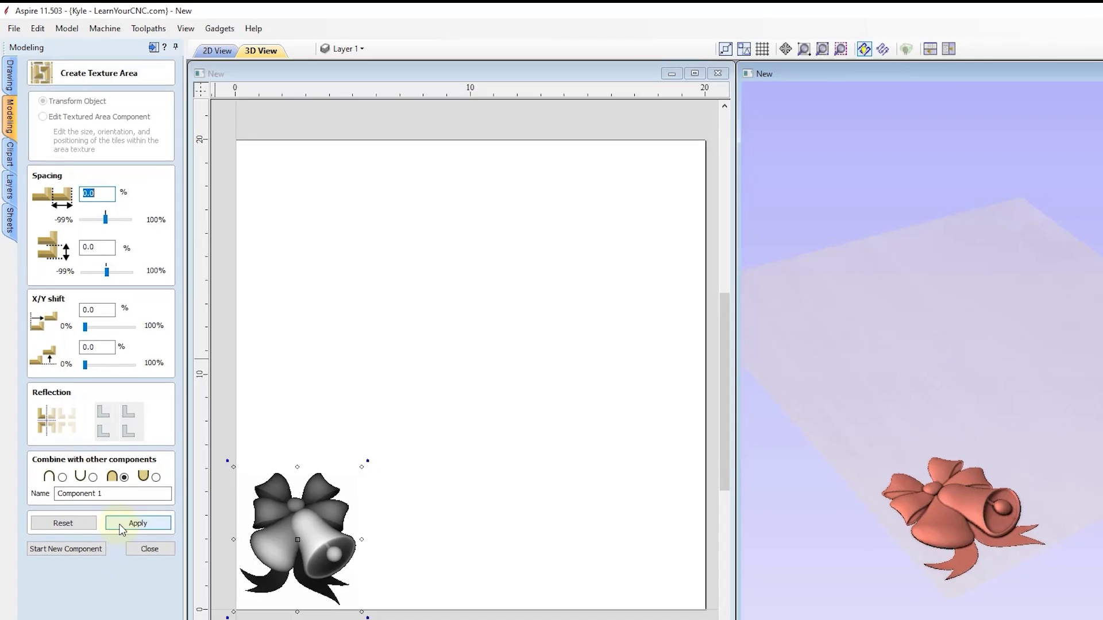
left_click(122, 523)
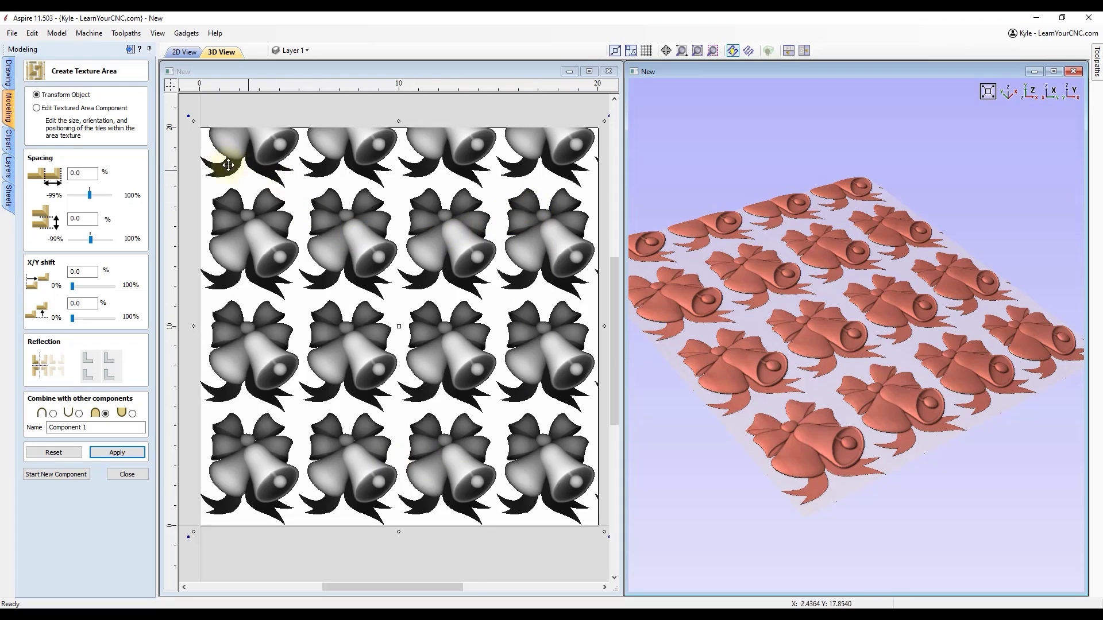
scroll(215, 172, "down", 2)
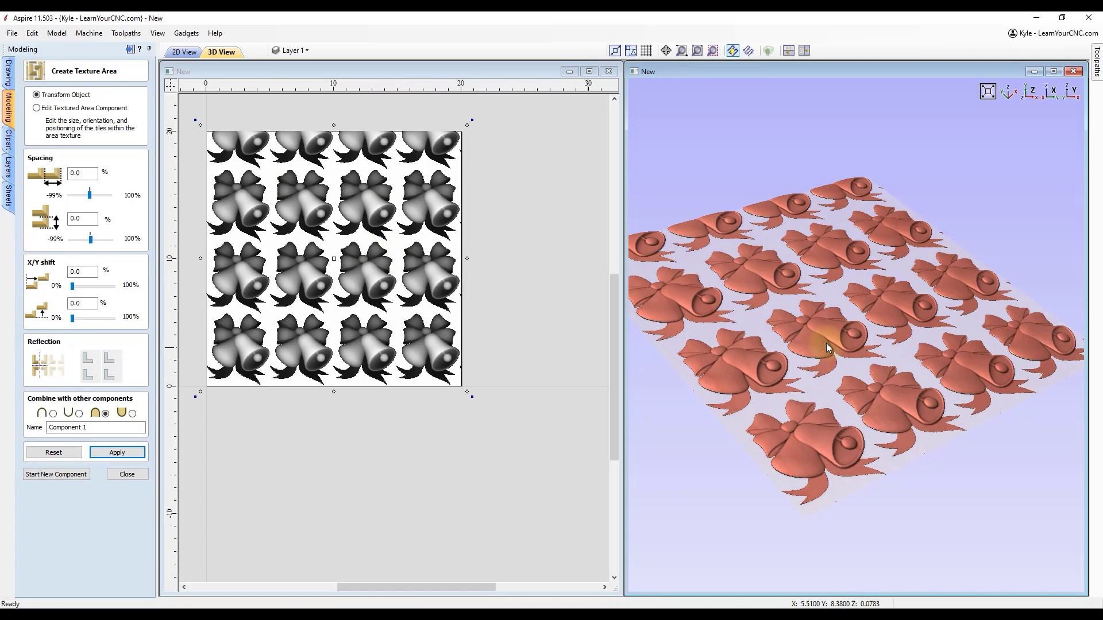
left_click_drag(873, 339, 886, 384)
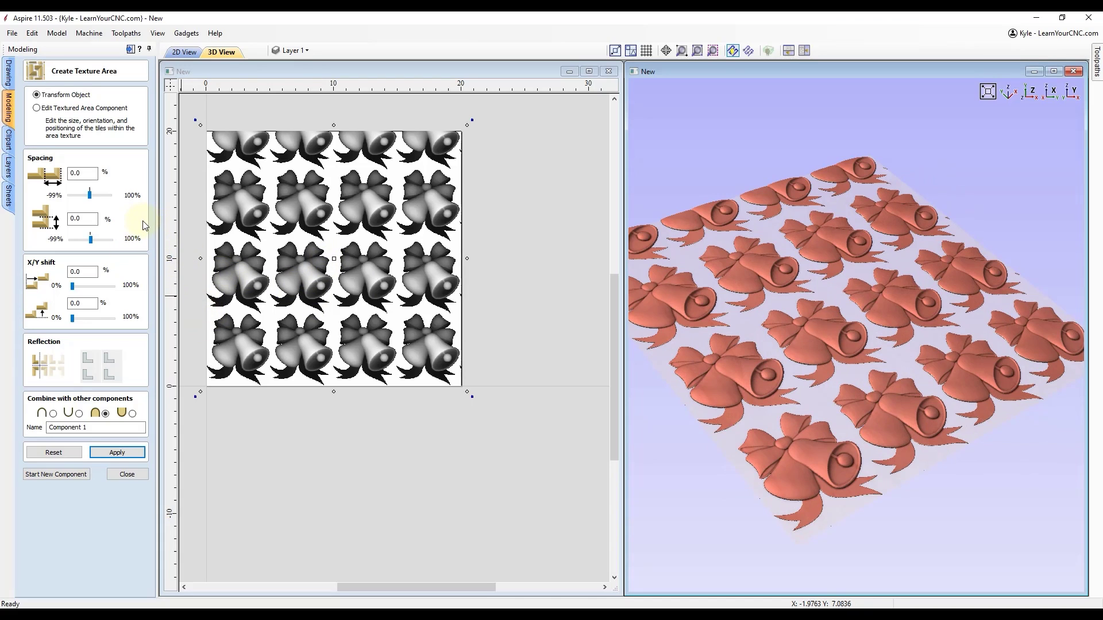
Step: Edit the textured area component, enlarging its repeating tile to about 5.5 by 6.3 inches, and apply the texture
left_click(36, 108)
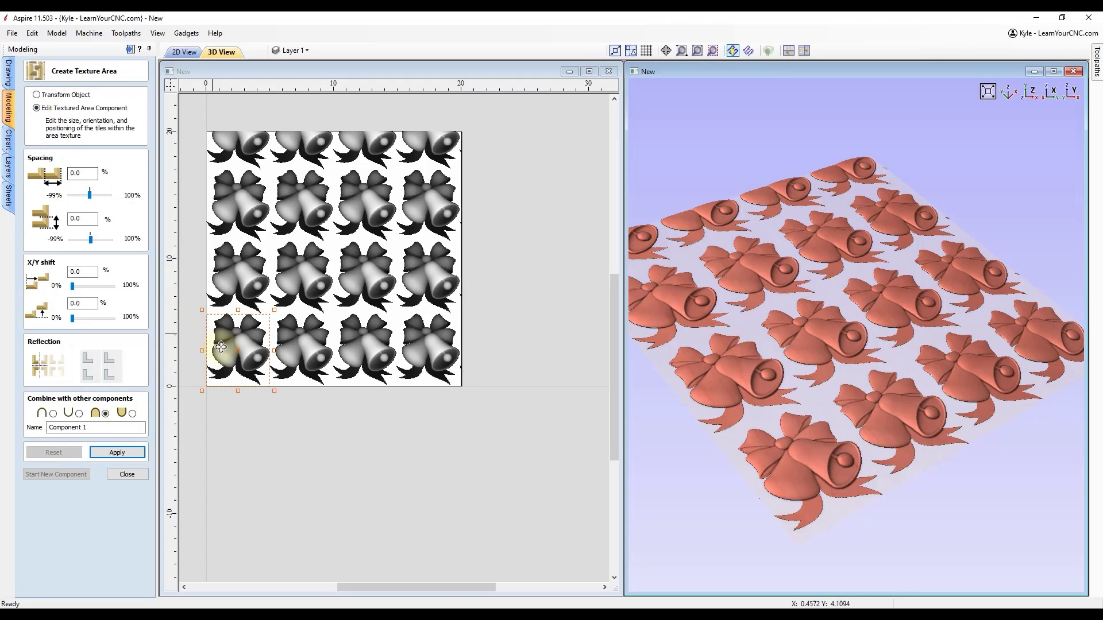
scroll(214, 361, "up", 3)
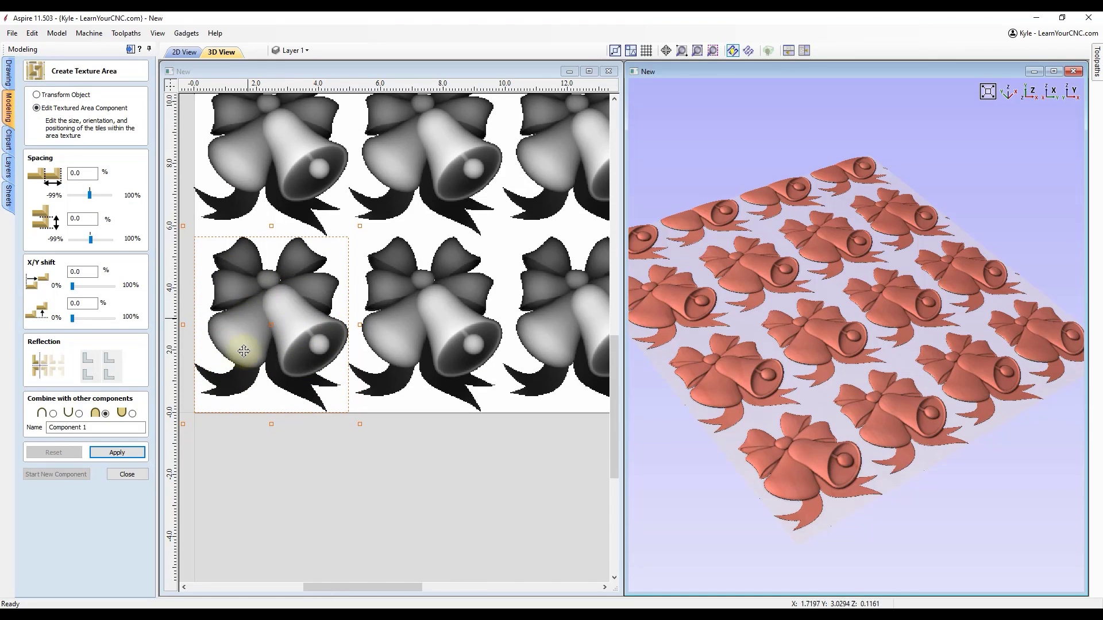
scroll(309, 333, "down", 1)
mouse_move(350, 258)
left_mouse_down()
mouse_move(345, 247)
mouse_move(365, 253)
left_mouse_up()
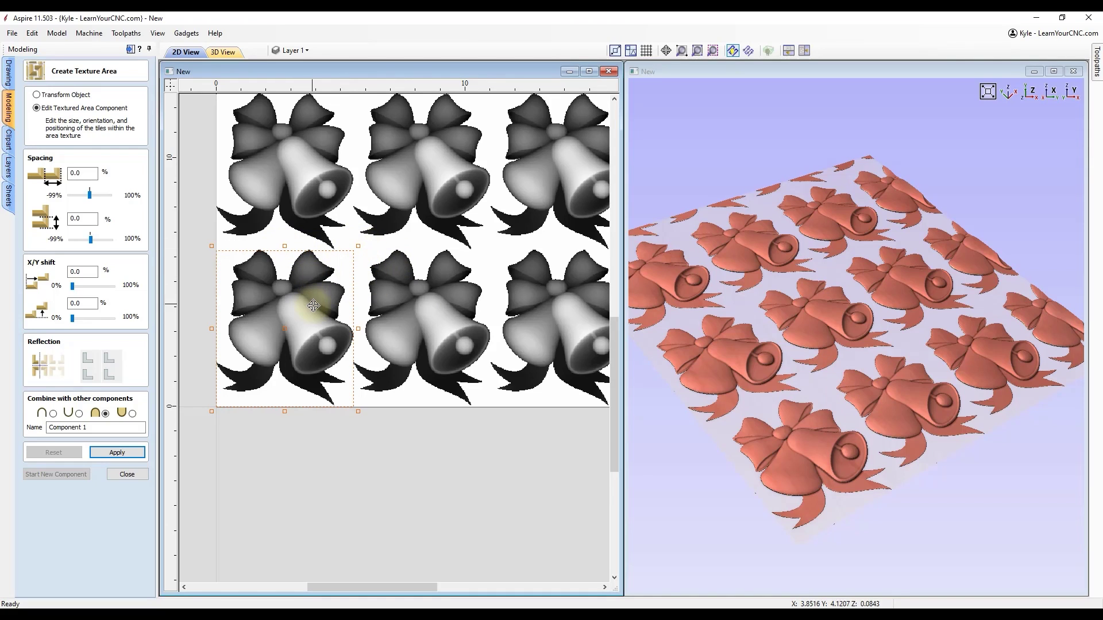
scroll(286, 326, "down", 2)
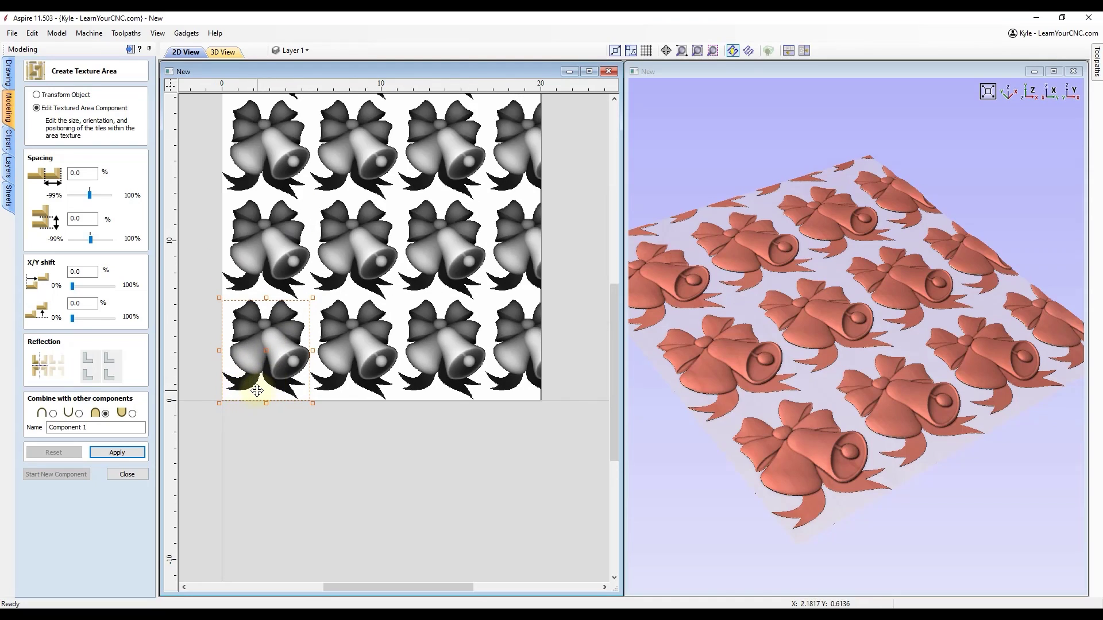
scroll(312, 409, "down", 1)
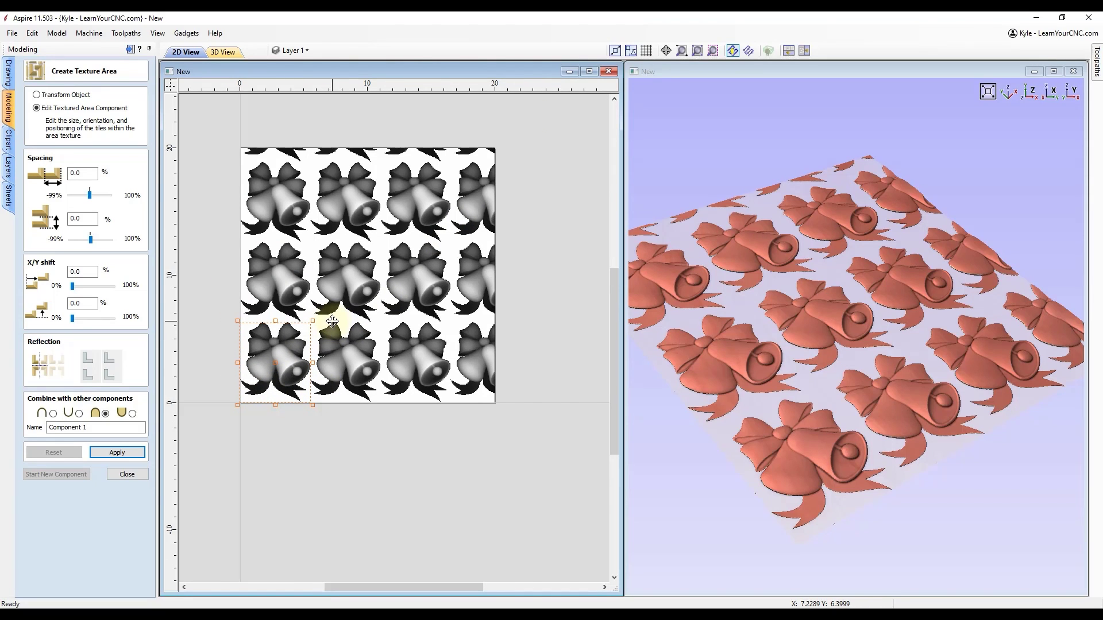
left_click(121, 453)
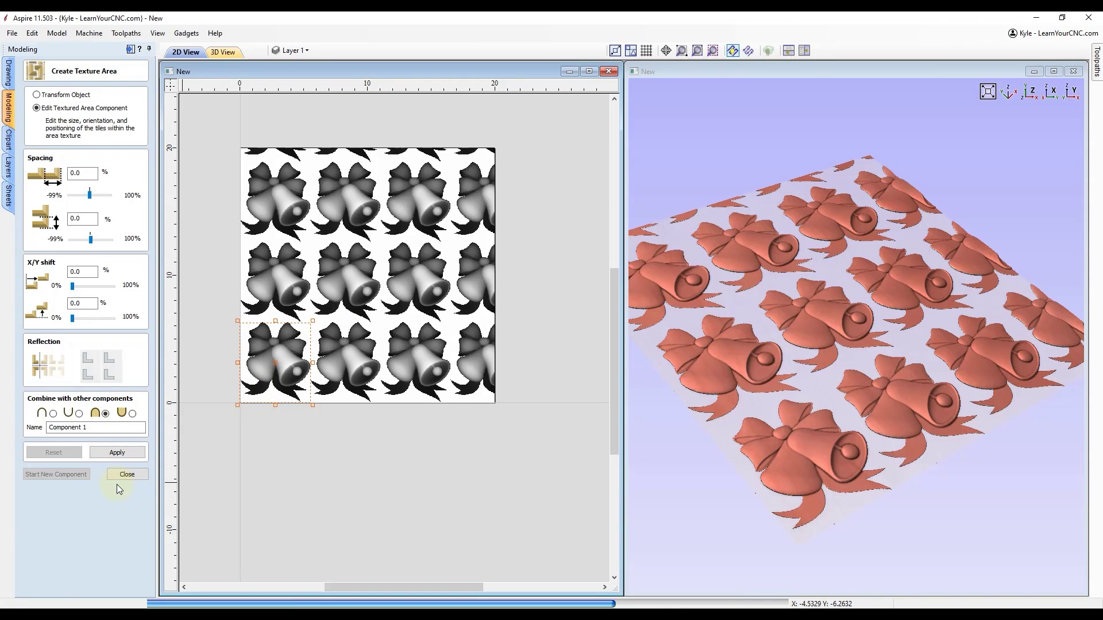
left_click(123, 475)
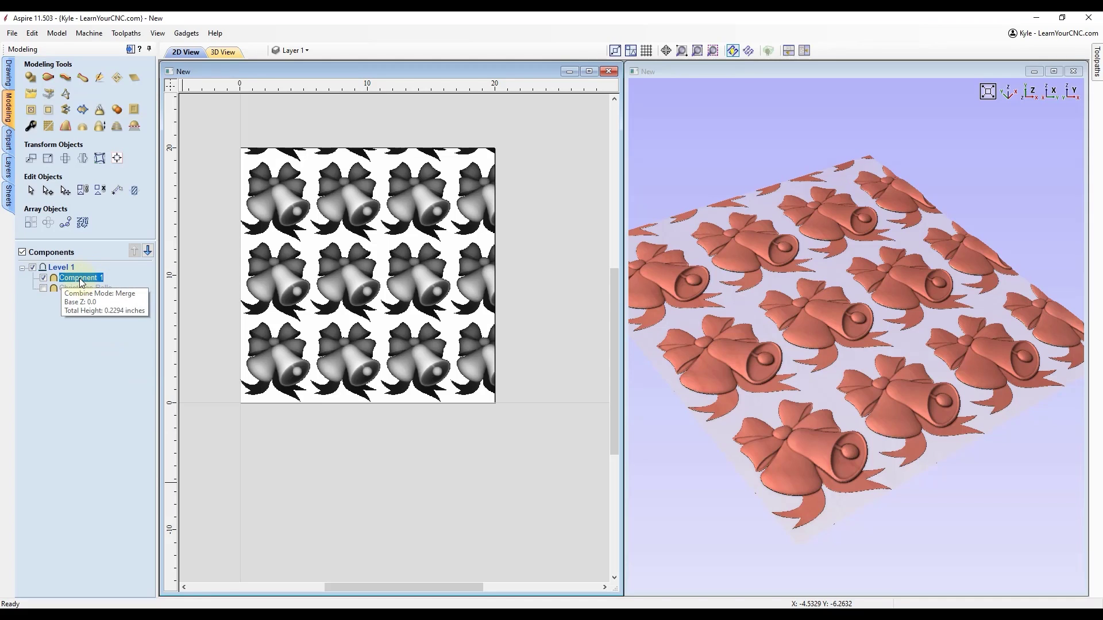
Step: Shrink the textured Component 1 proportionally from its upper-right corner to about 12.3 by 12.3 inches
left_click(345, 193)
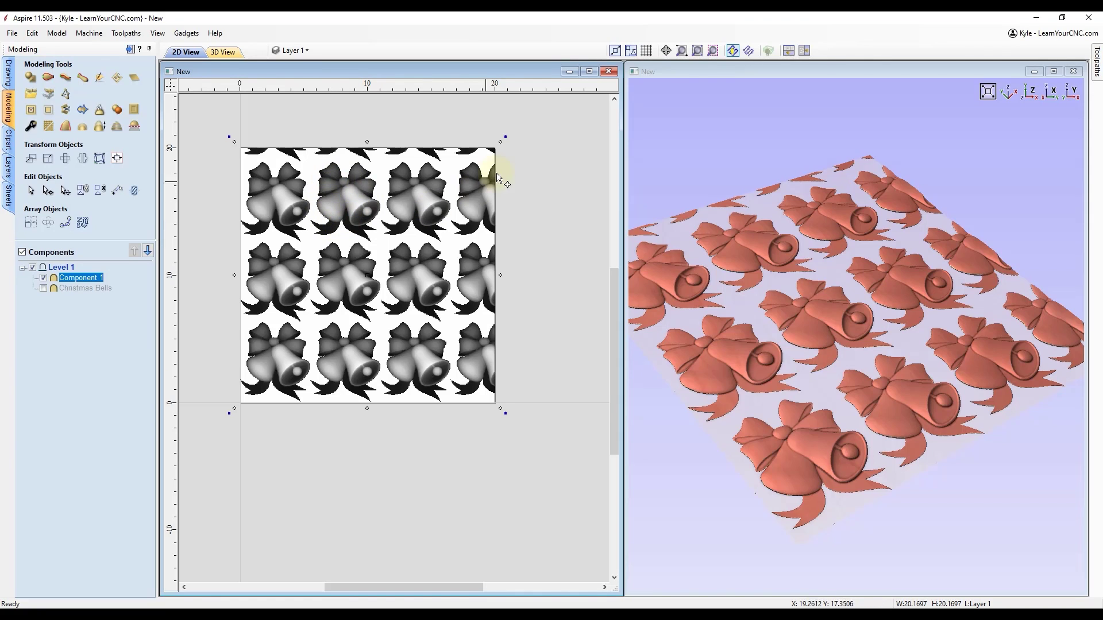
left_click_drag(499, 143, 411, 205)
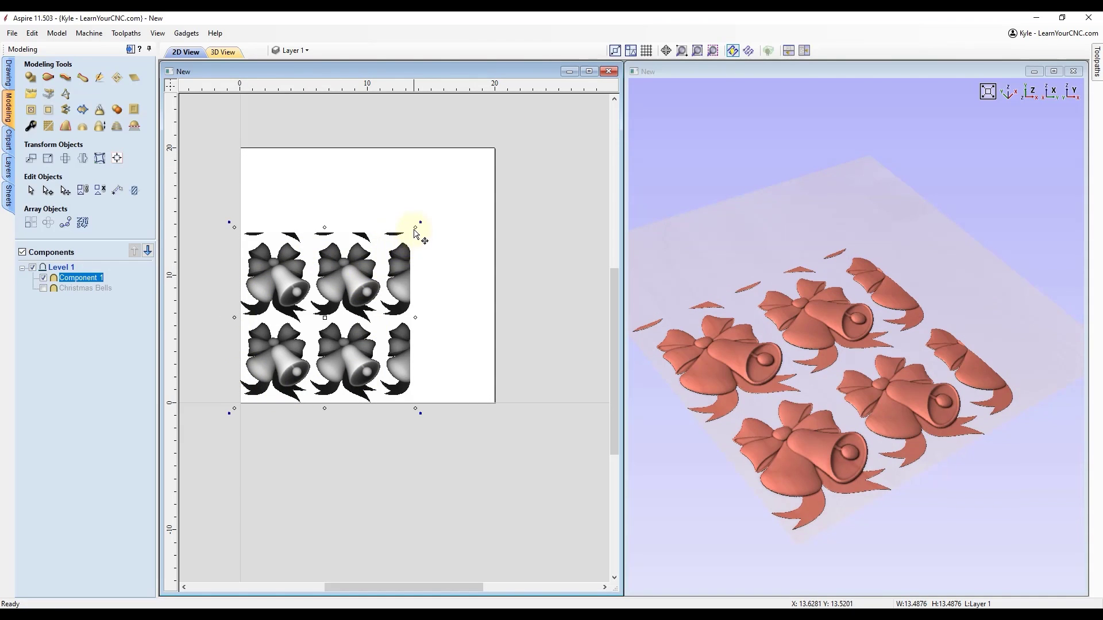
left_click_drag(415, 228, 401, 243)
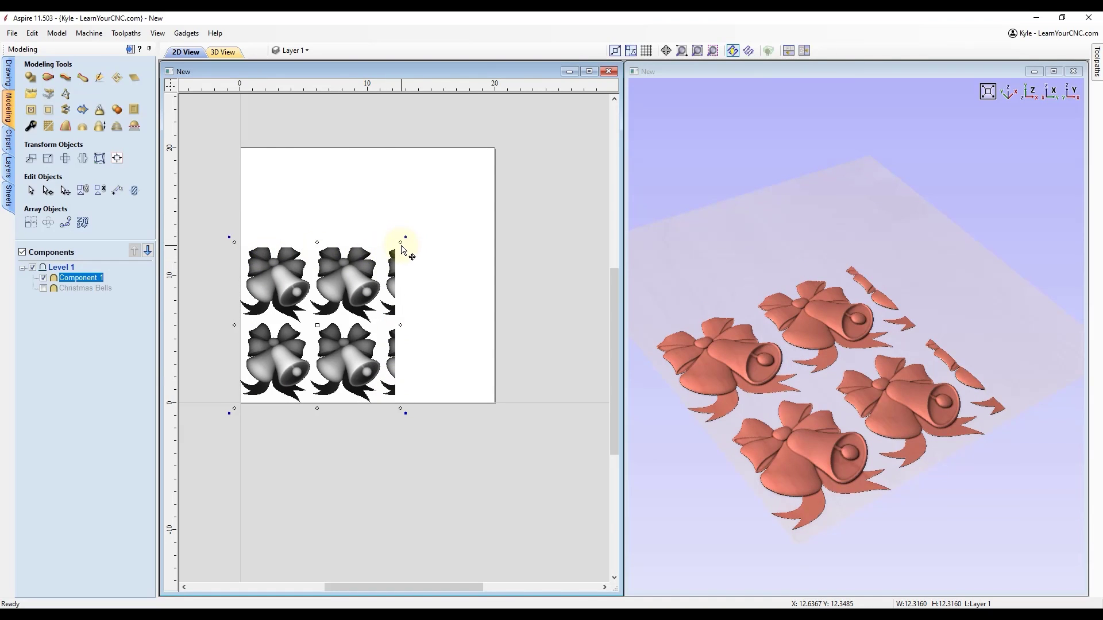
Step: Stretch the textured Component 1 to the material's right edge and past its upper edge, about 20.1 by 22.5 inches
left_click_drag(400, 325, 499, 325)
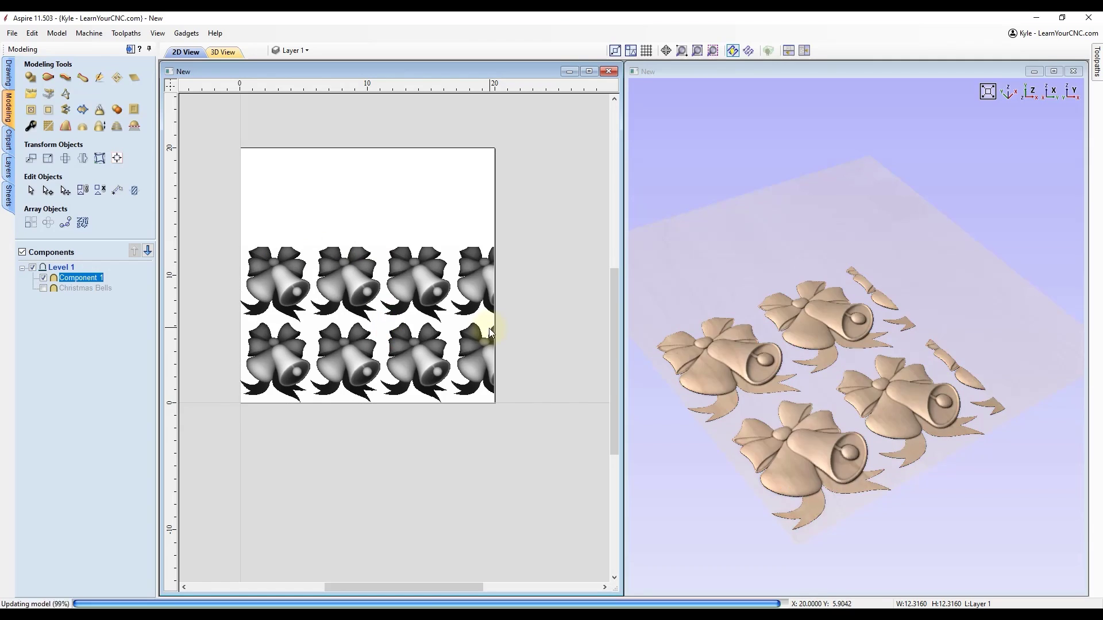
left_click_drag(367, 241, 367, 117)
scroll(372, 384, "down", 2)
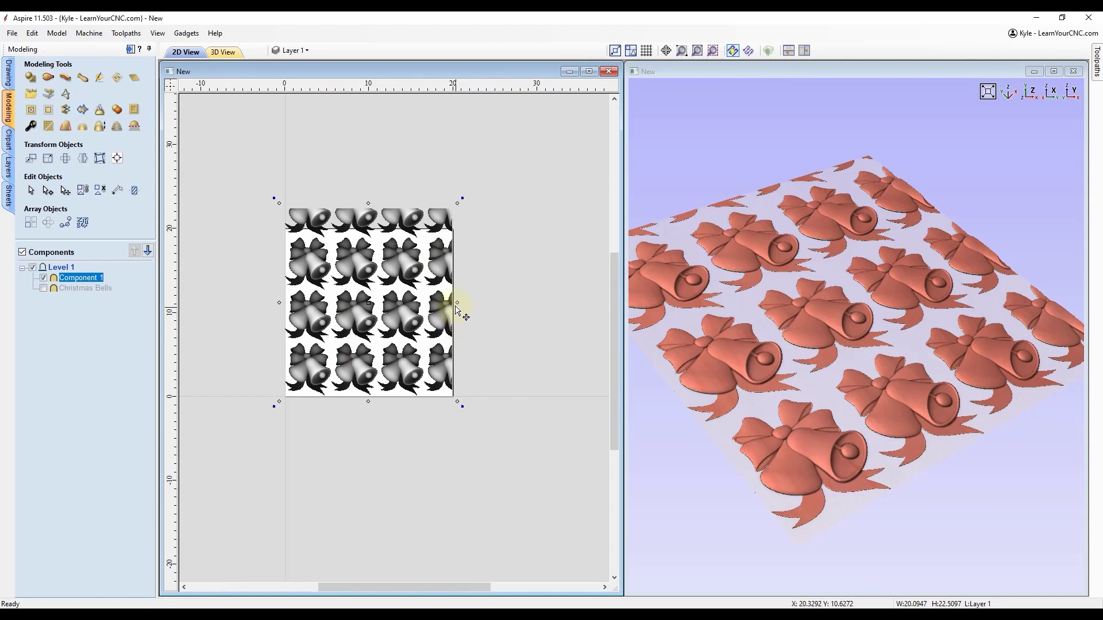
Step: Stretch the textured Component 1 far beyond the material's right and upper edges, to about 34.7 by 52.5 inches
left_click_drag(456, 303, 574, 303)
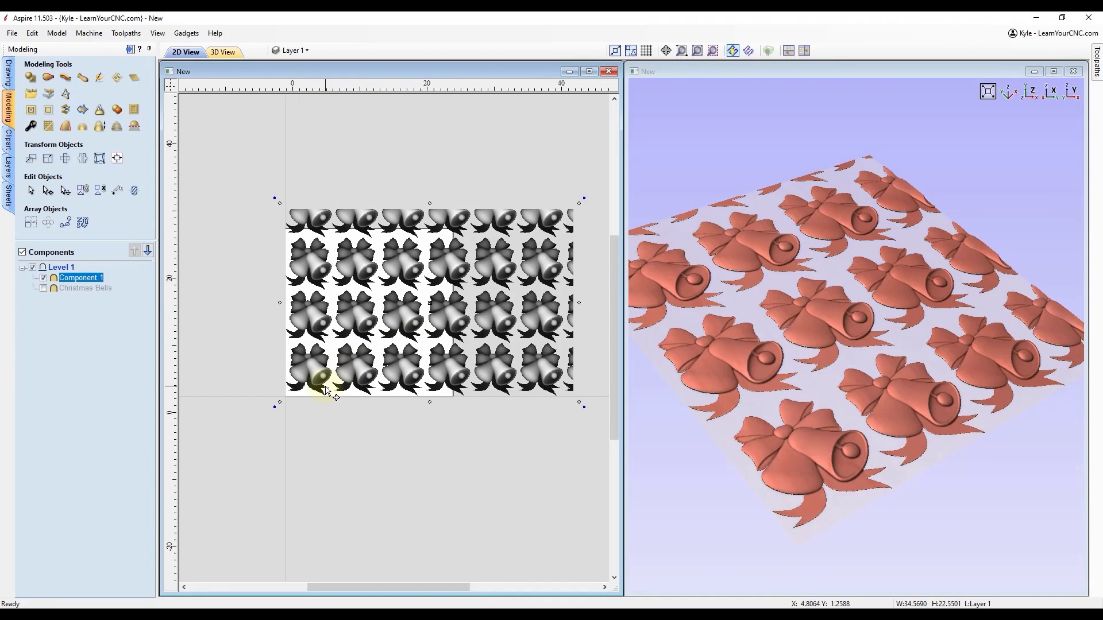
scroll(402, 341, "down", 2)
left_click_drag(395, 287, 397, 160)
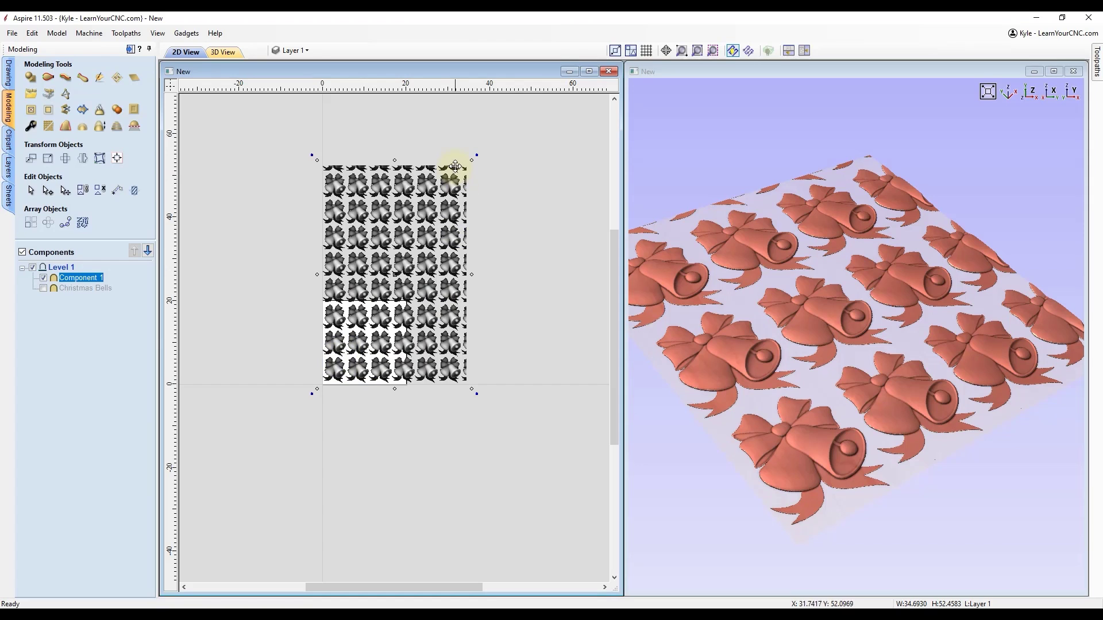
Step: Shrink the textured Component 1 in height and width to about 16.8 by 19.0 inches, leaving three rows of three bells
left_click_drag(394, 162, 394, 290)
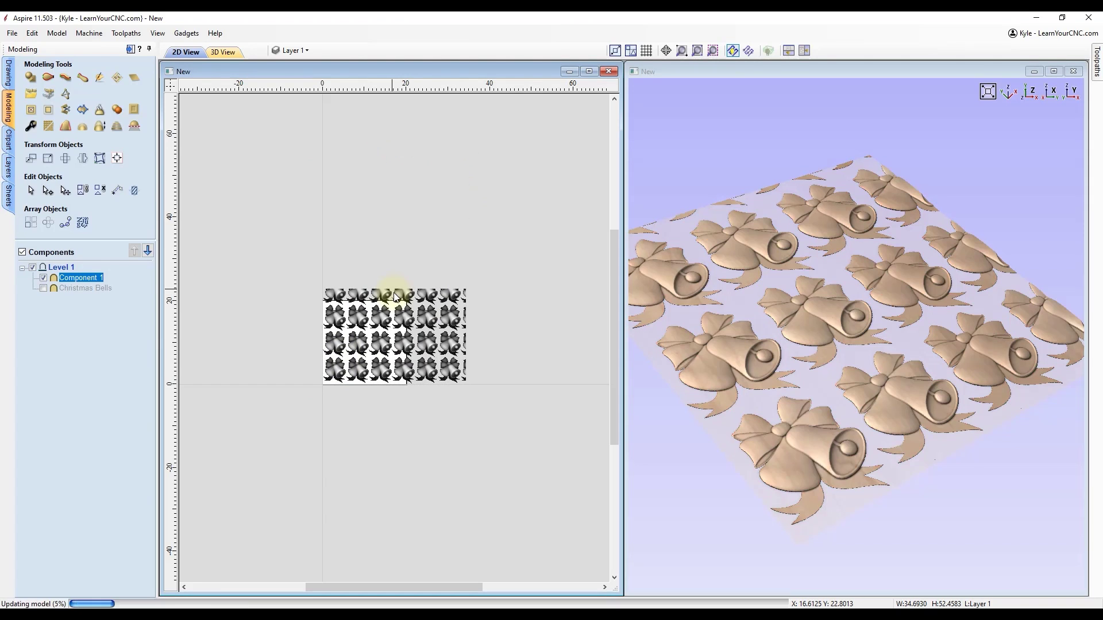
scroll(404, 313, "up", 2)
left_click_drag(394, 259, 394, 276)
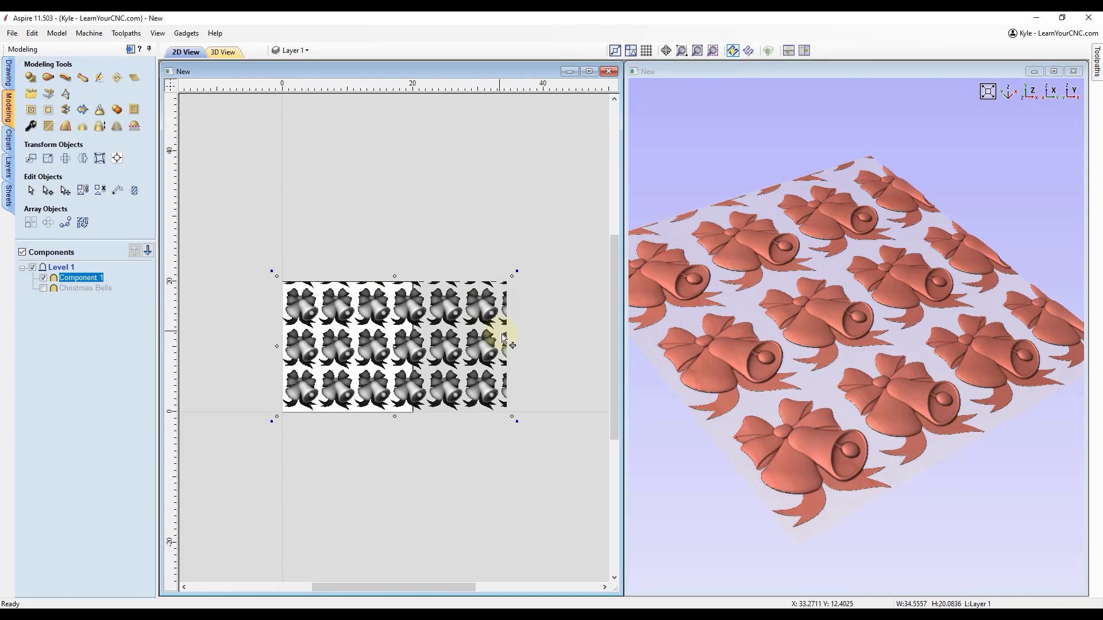
left_click(511, 345)
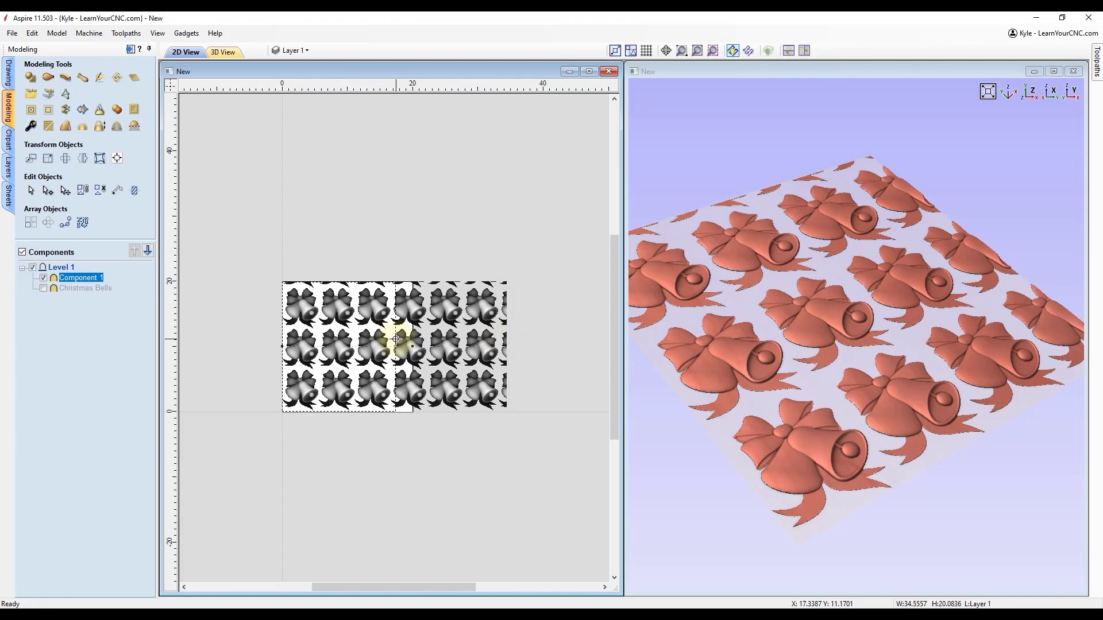
left_click_drag(395, 339, 395, 340)
scroll(339, 359, "up", 2)
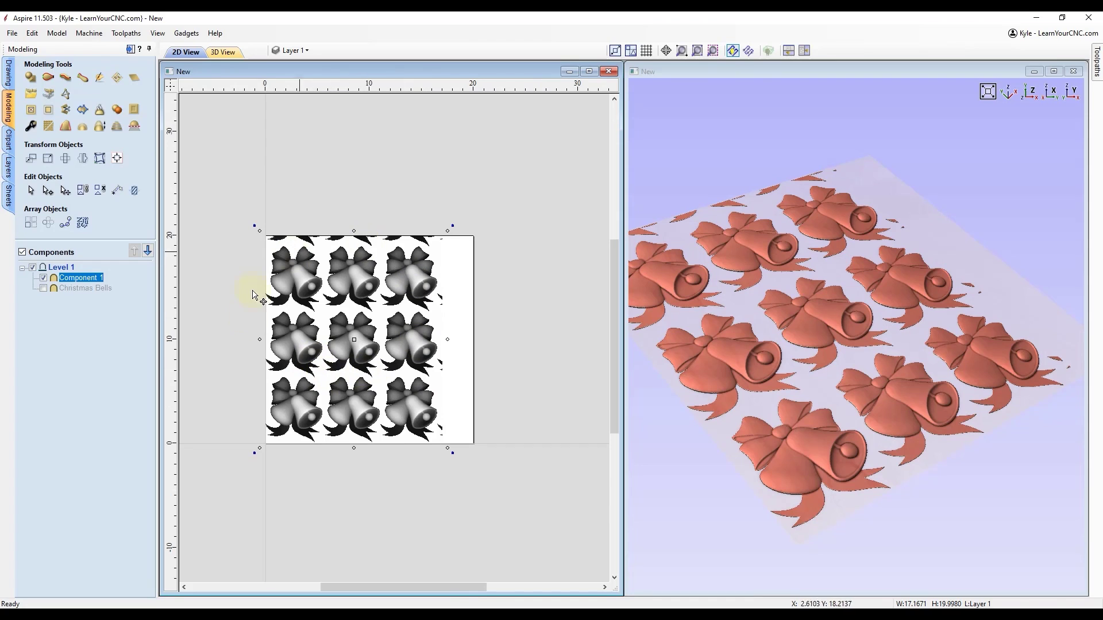
left_click(449, 341)
left_click(362, 234)
left_click_drag(354, 233, 357, 240)
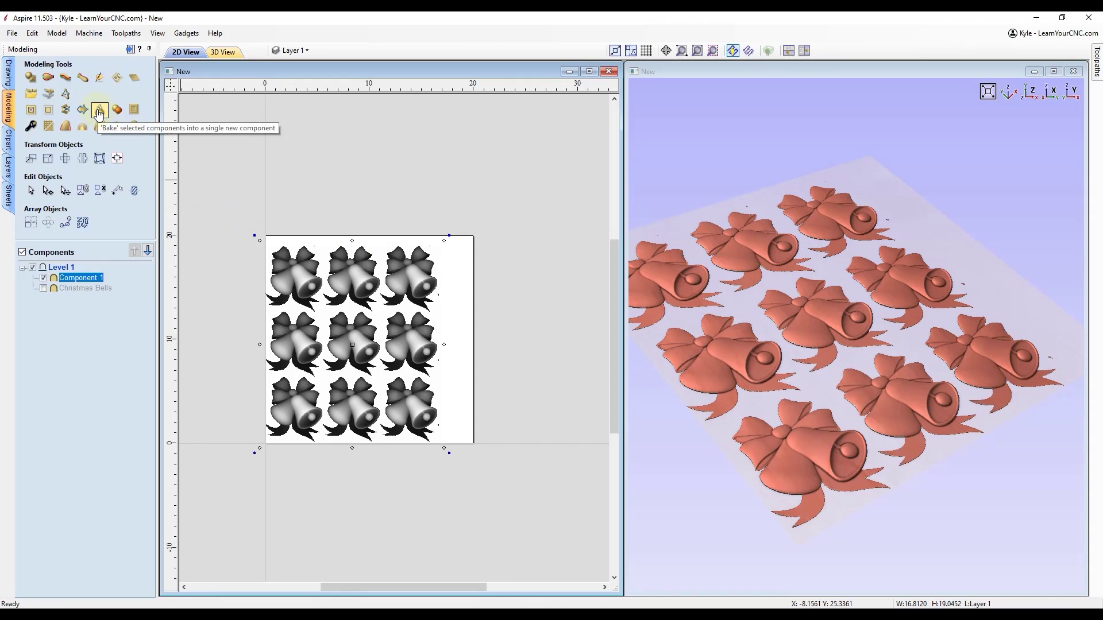
Step: Bake the textured Component 1 and enlarge the baked component proportionally from its upper-right corner to about 25.8 by 29.2 inches
left_click(99, 111)
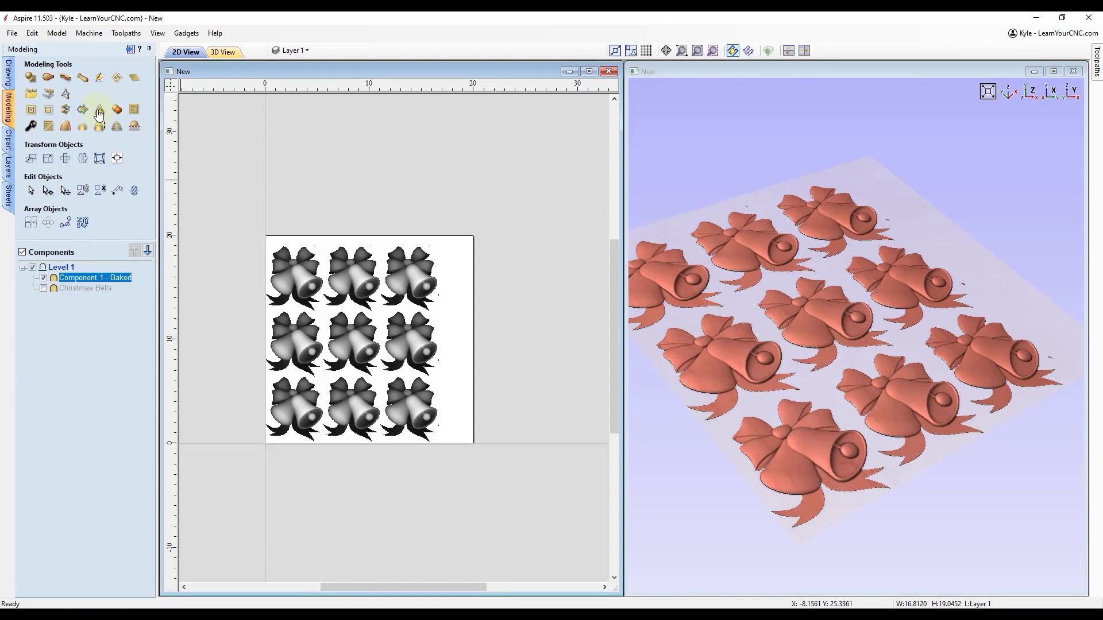
left_click(415, 282)
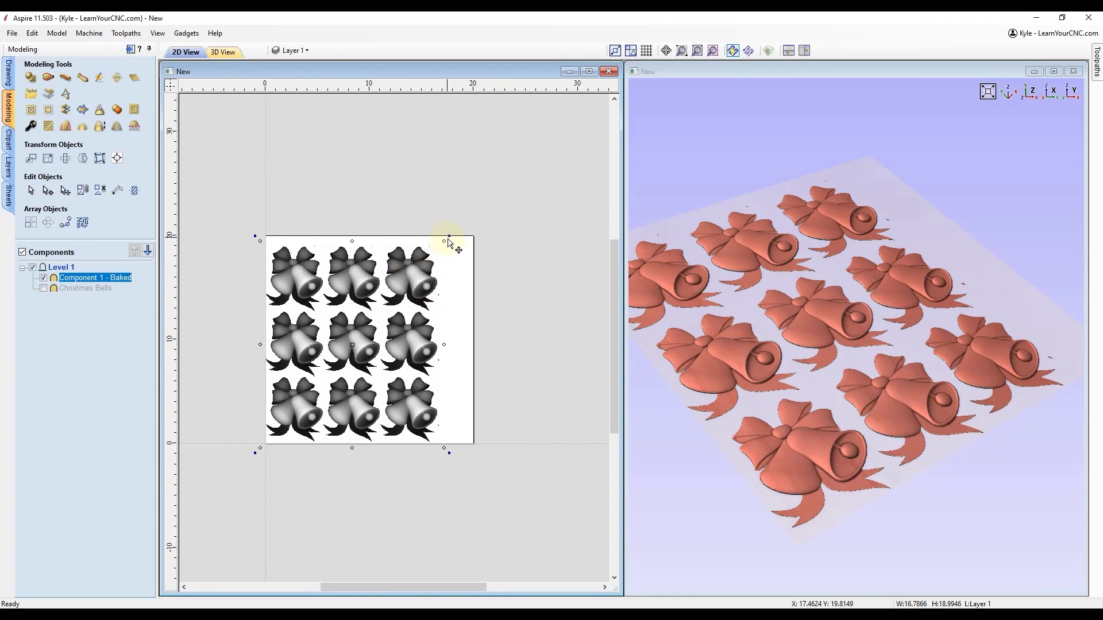
left_click_drag(443, 241, 529, 140)
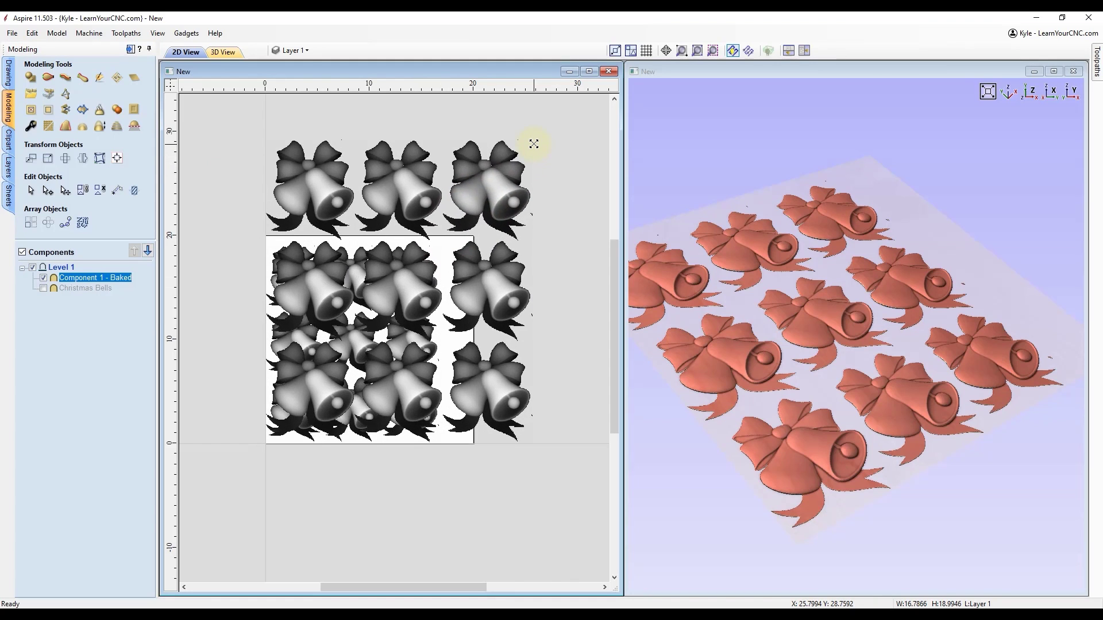
scroll(324, 359, "down", 2)
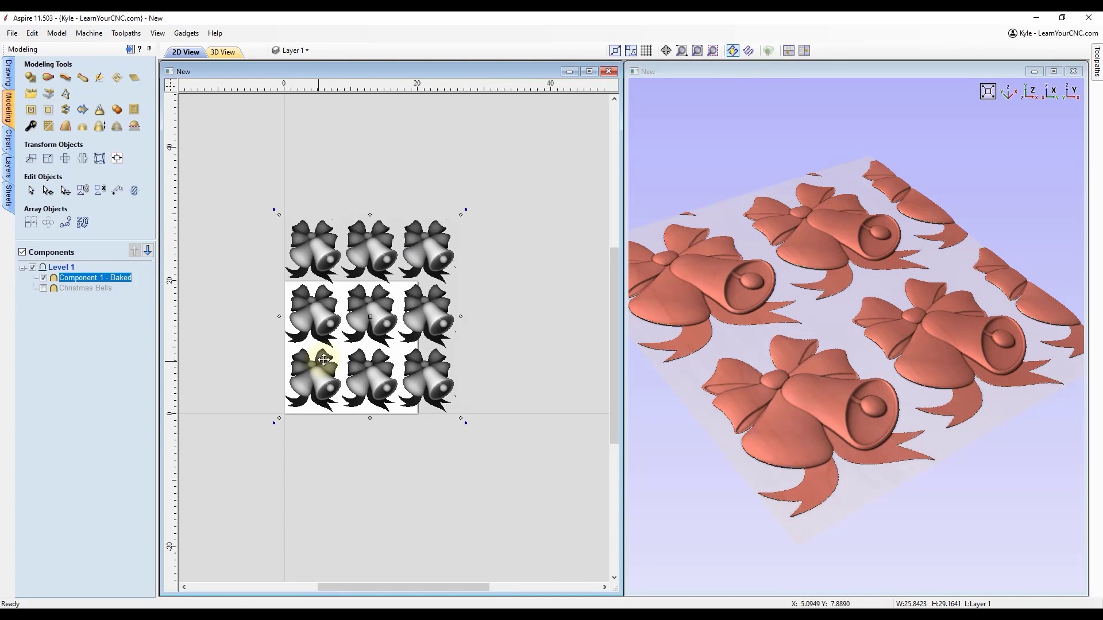